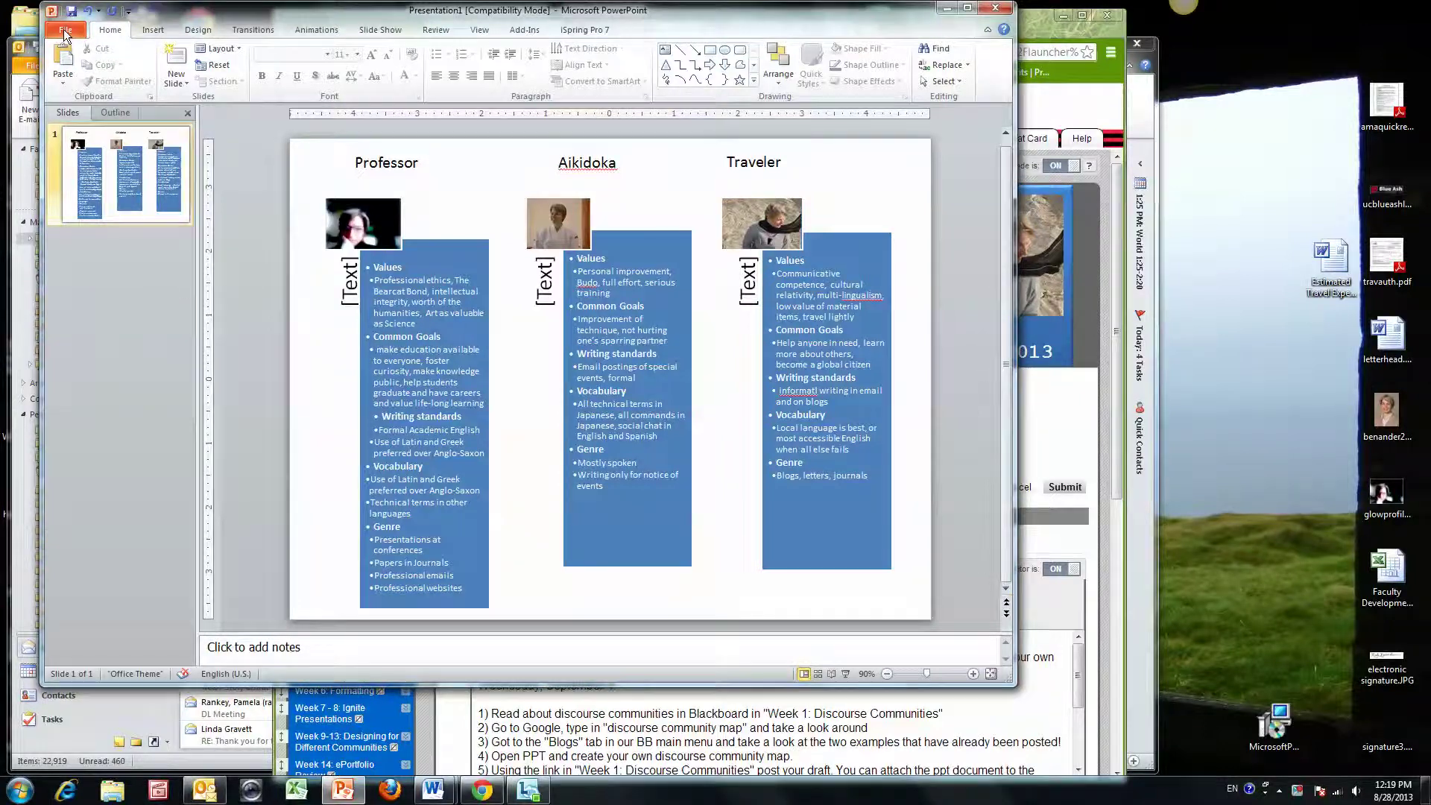
Step: Save the presentation as benanderPDCmap.ppt in PowerPoint 97-2003 format, accepting the compatibility warning
left_click(66, 33)
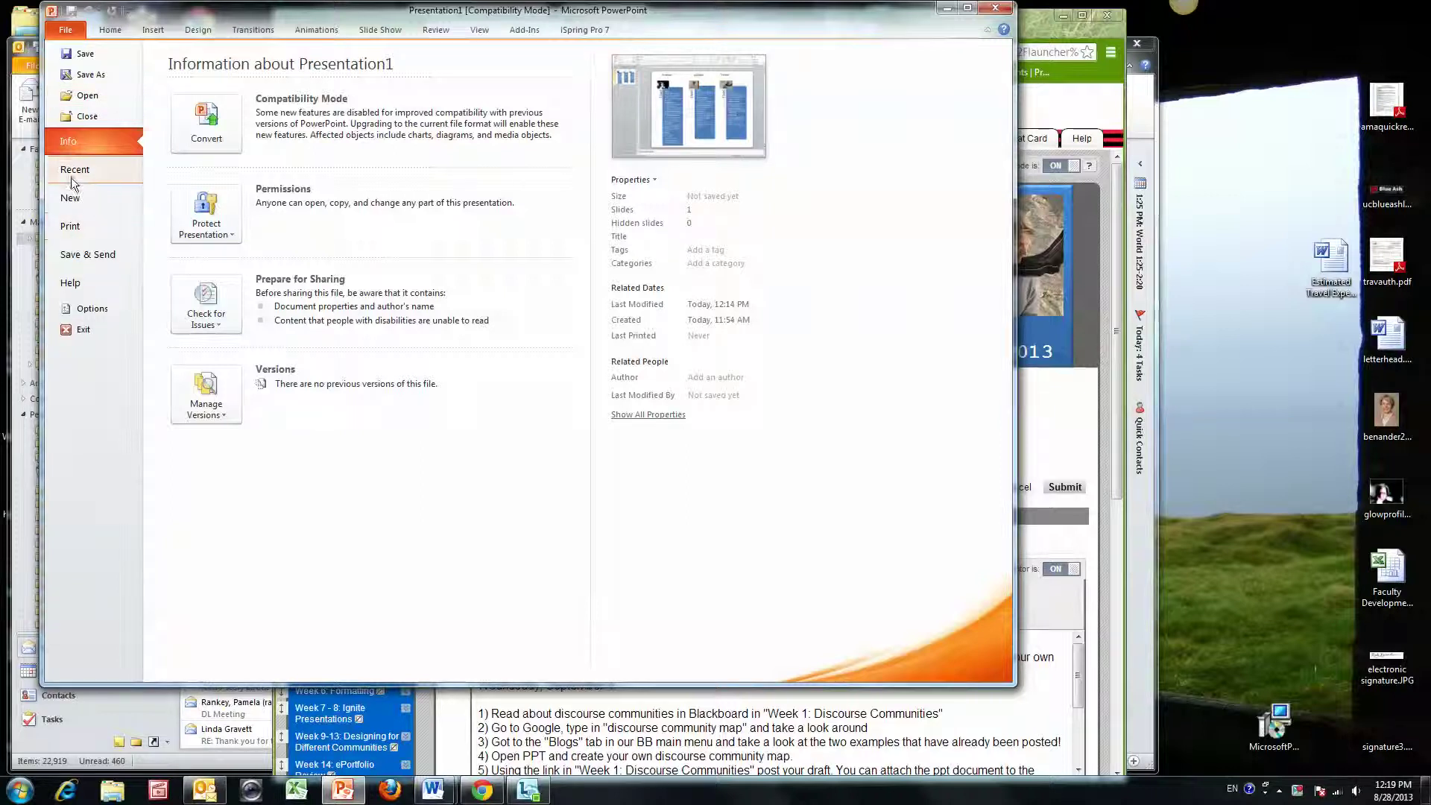
left_click(85, 55)
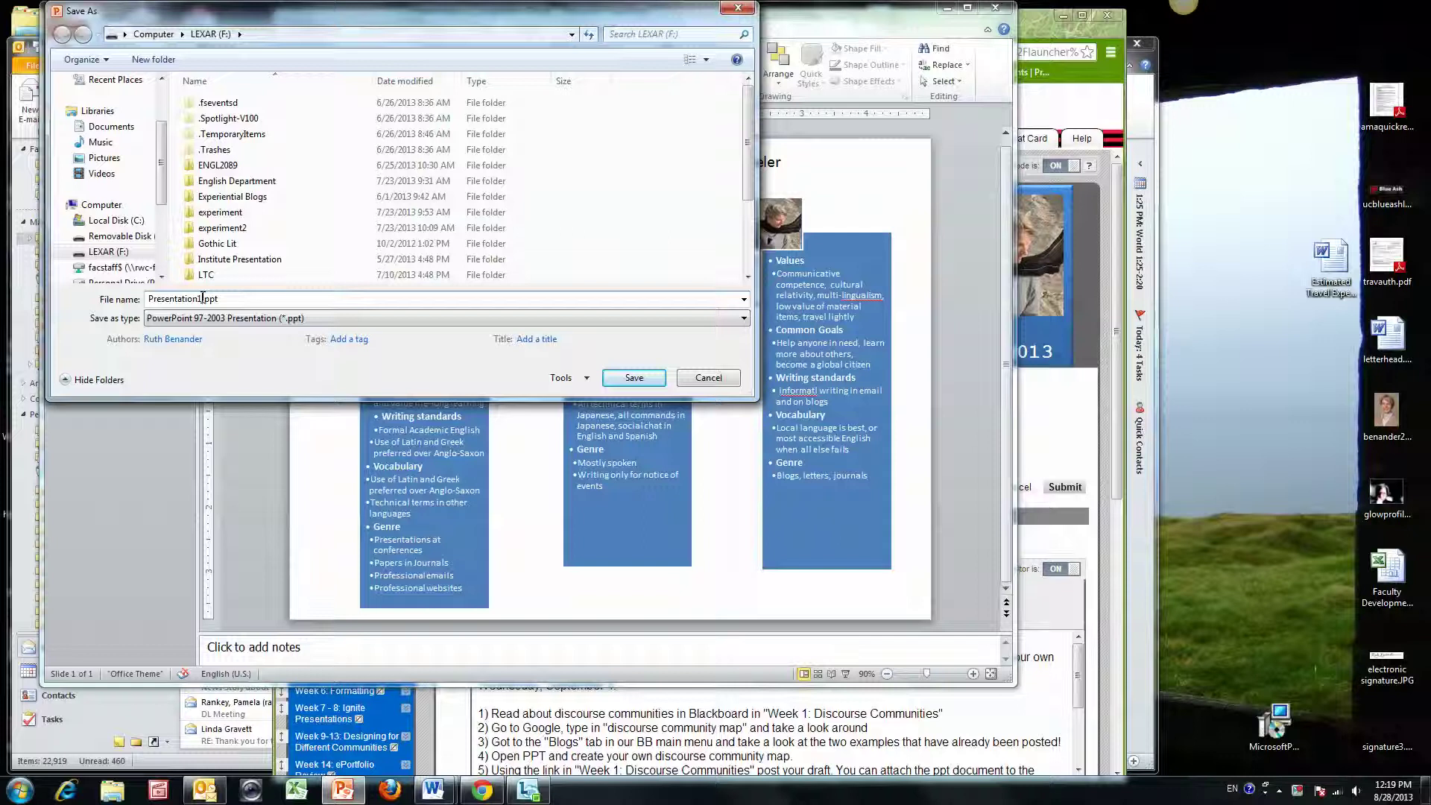
type("benanderPDCmap")
left_click(693, 320)
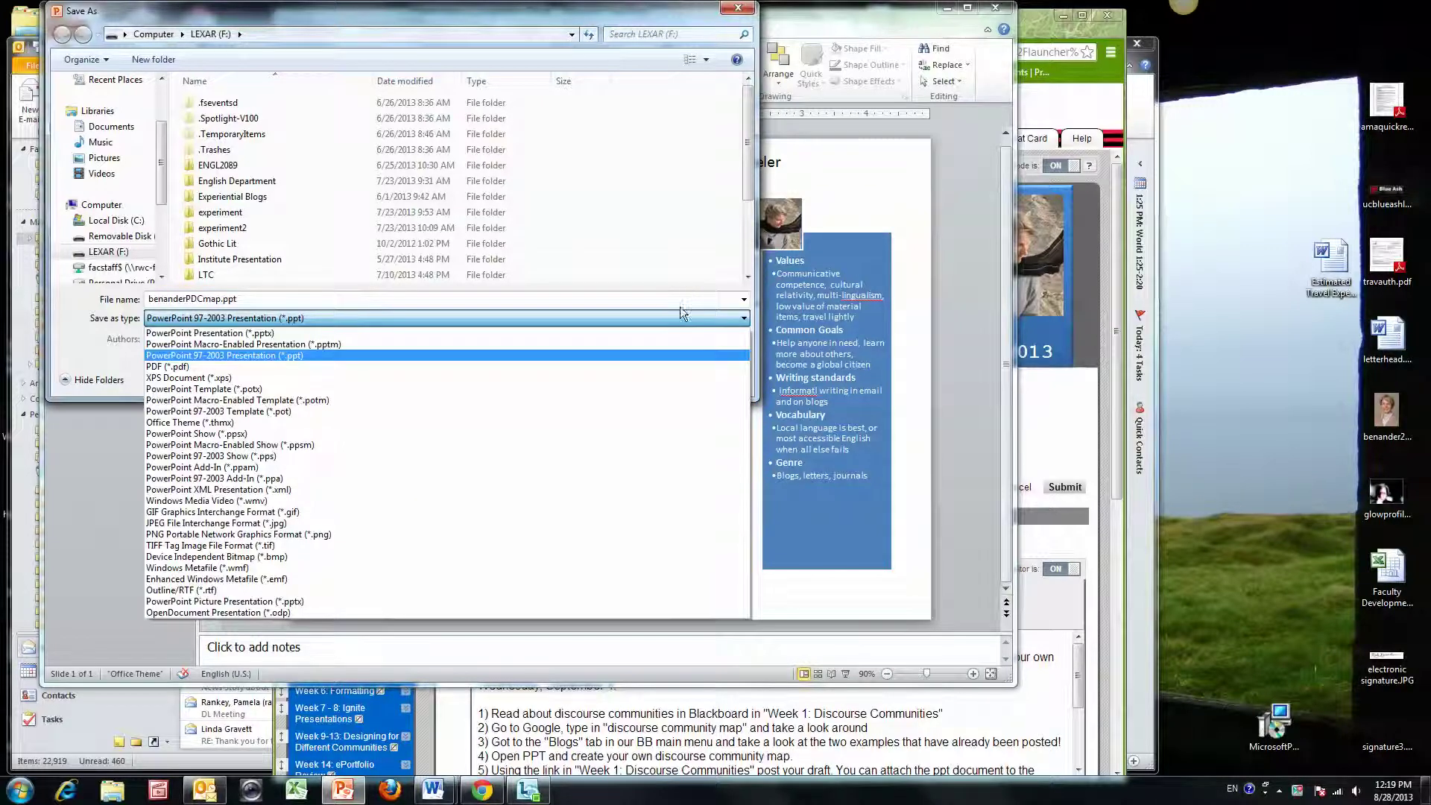
left_click(303, 320)
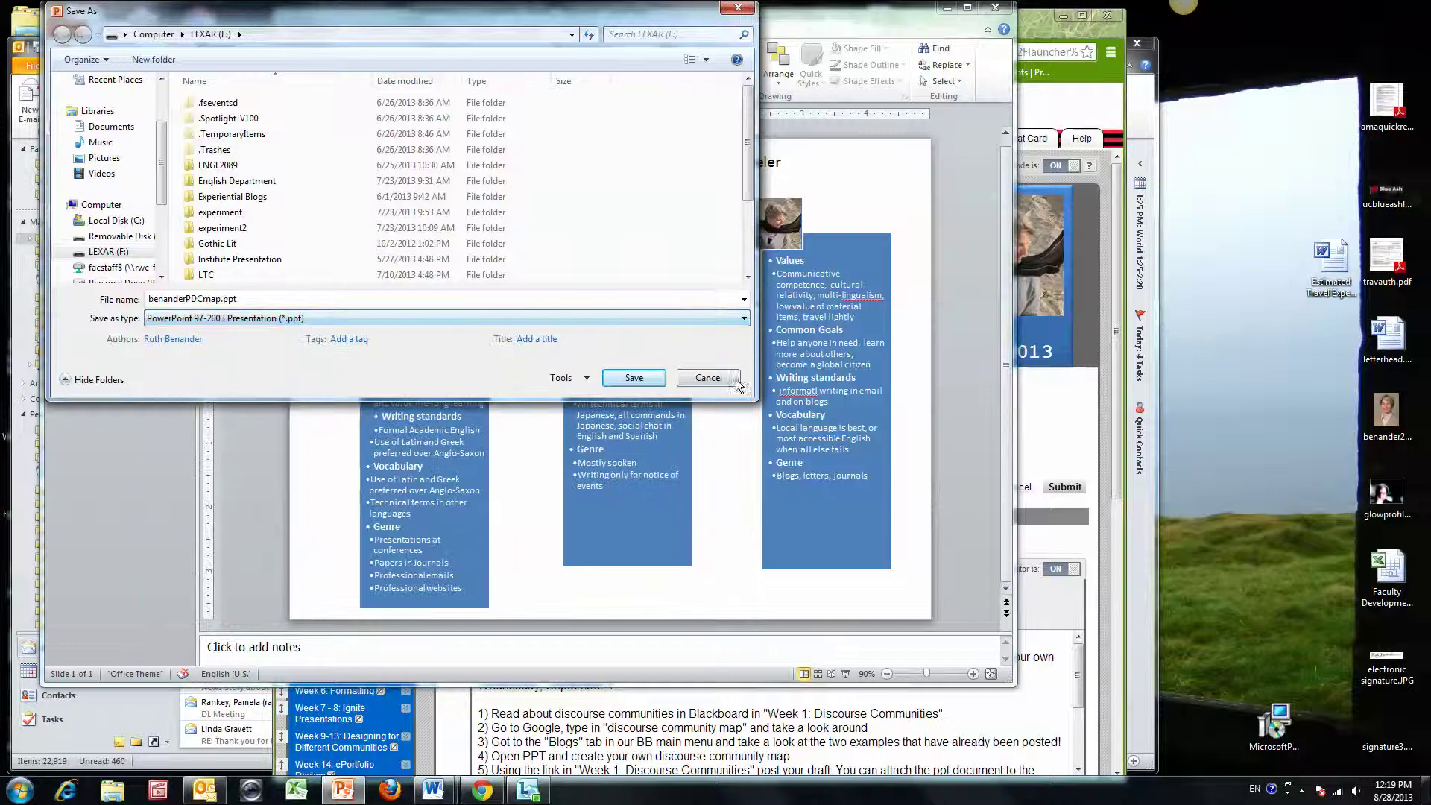
left_click(630, 380)
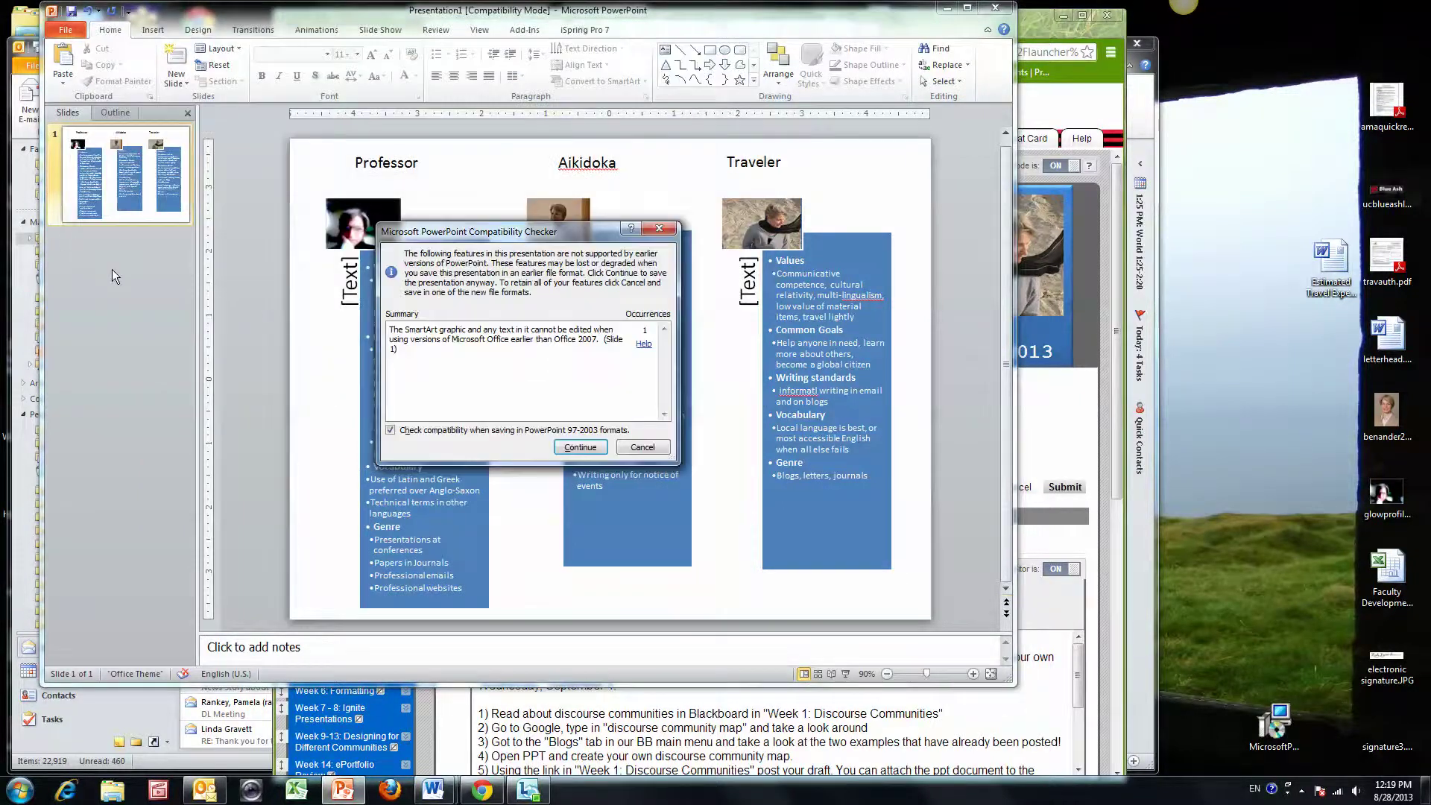
left_click(580, 446)
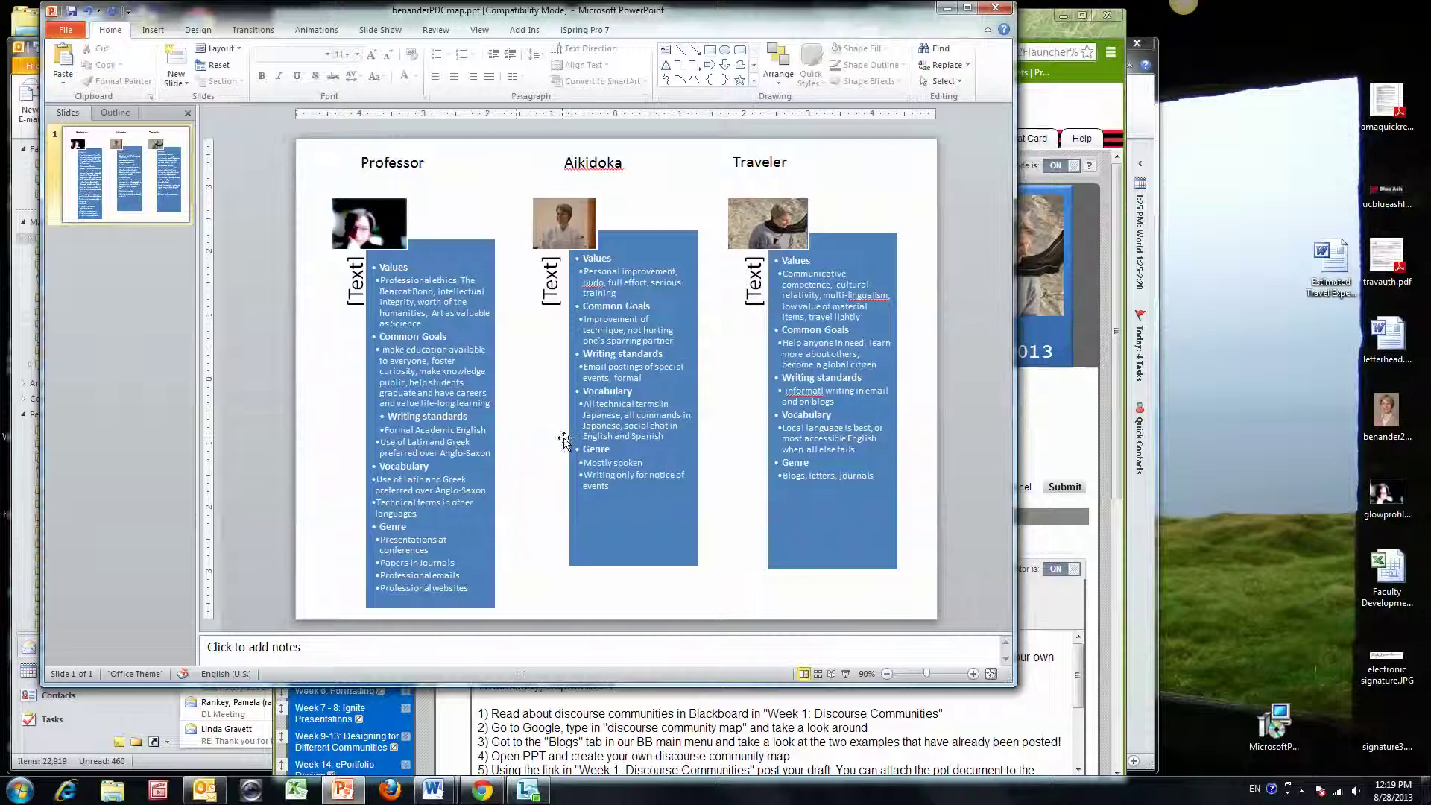
Step: Save another copy as benanderPDCmap.pdf in PDF format
left_click(66, 29)
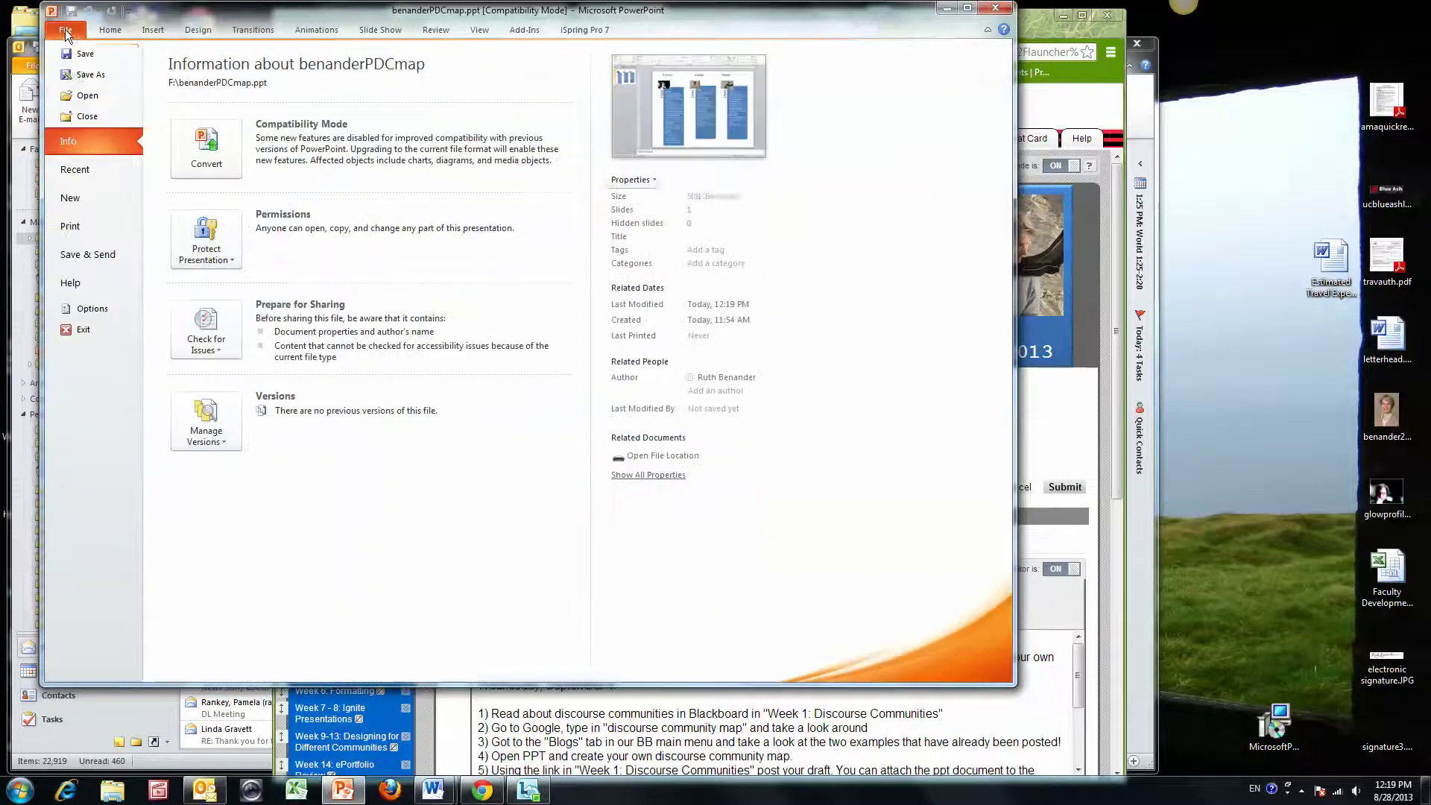
left_click(83, 74)
left_click(638, 316)
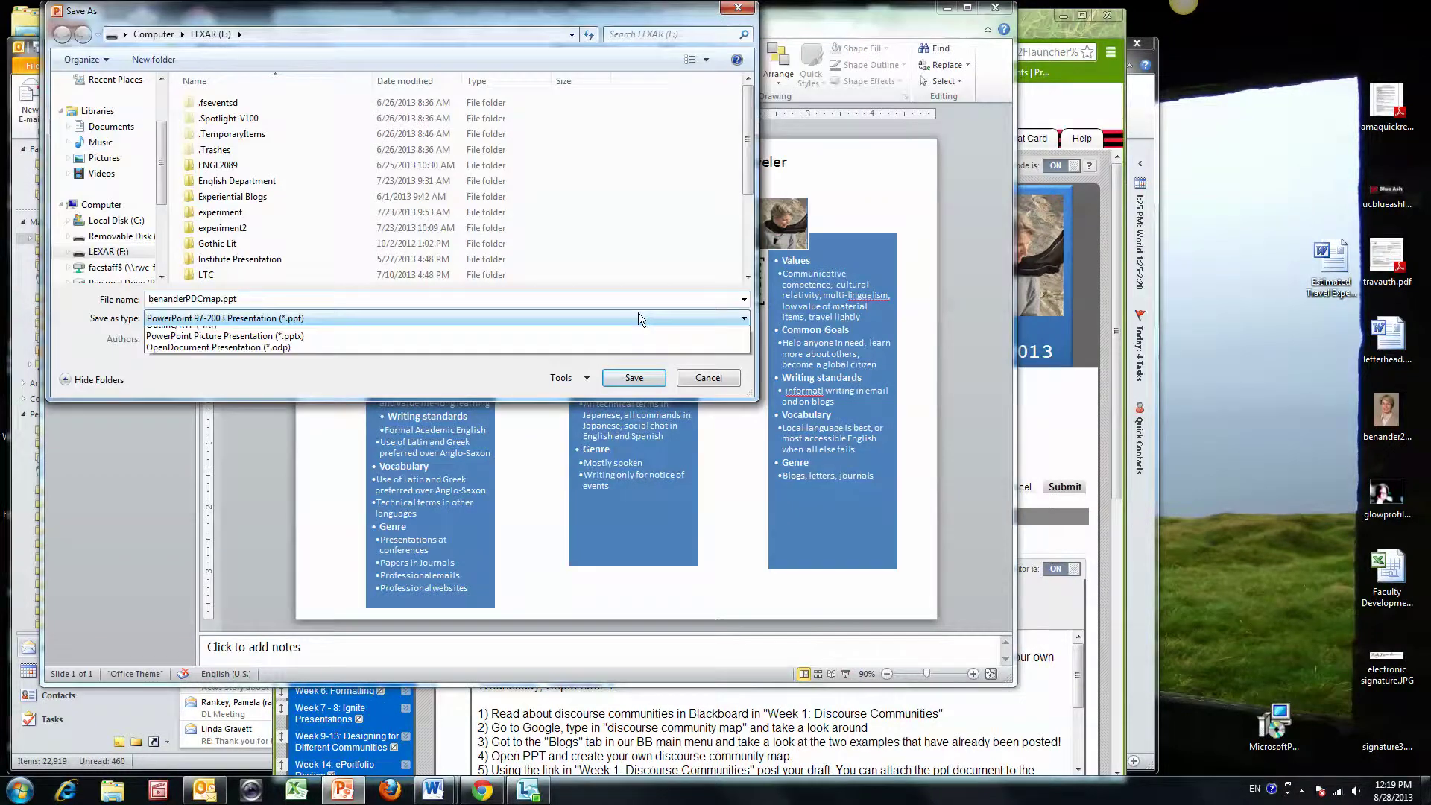
left_click(215, 370)
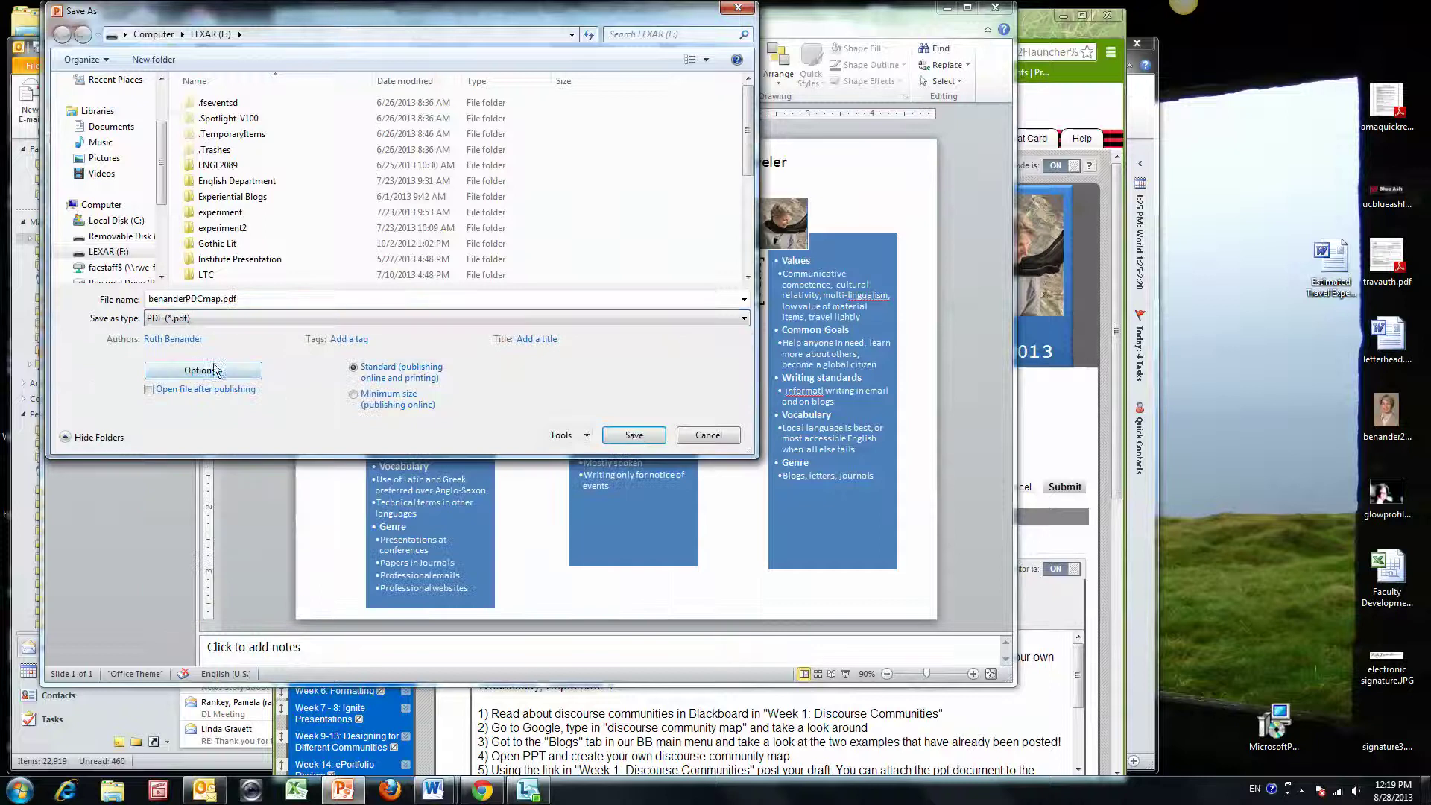
left_click(634, 436)
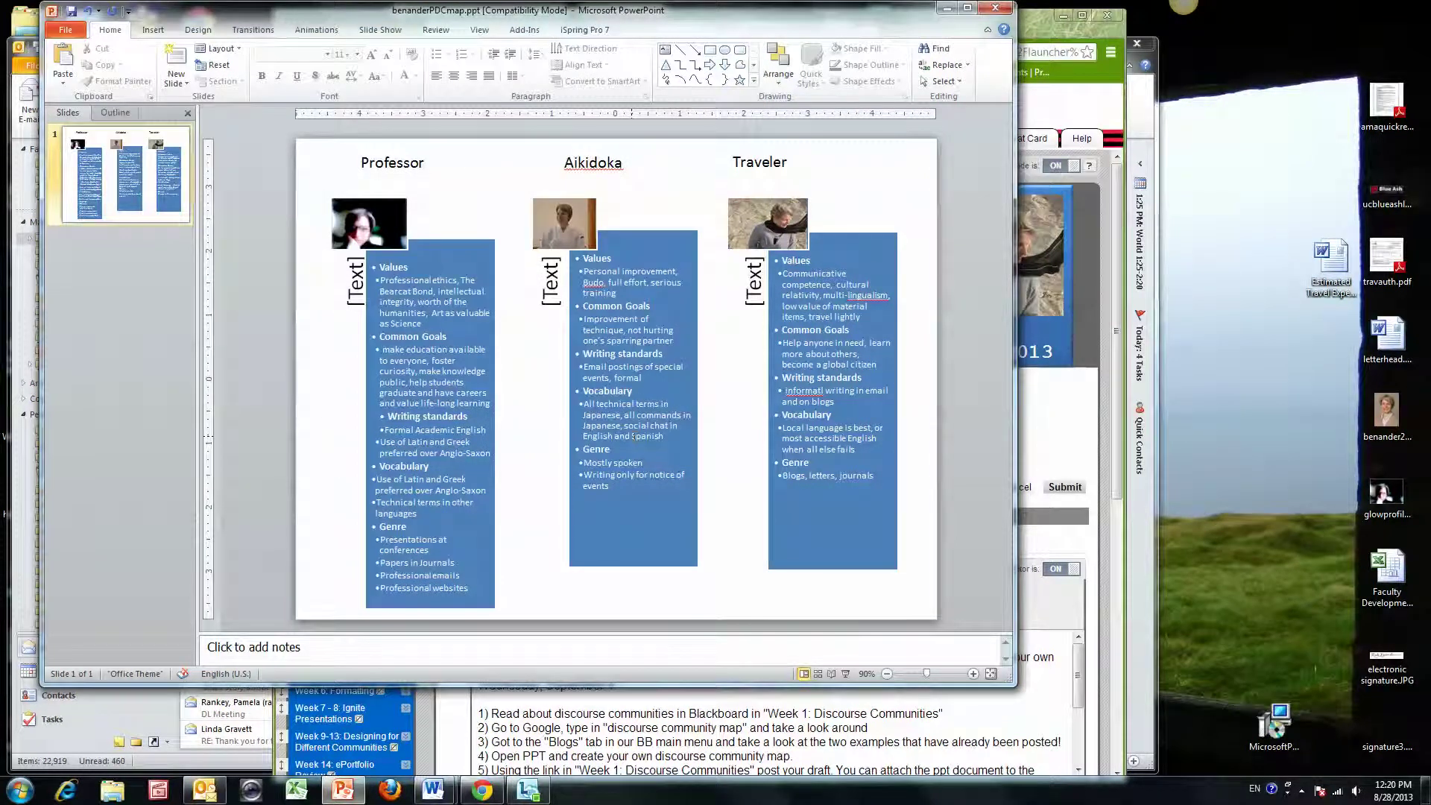
Step: Minimize PowerPoint and open the Learning to Teach blog's admin Dashboard in Chrome
left_click(948, 7)
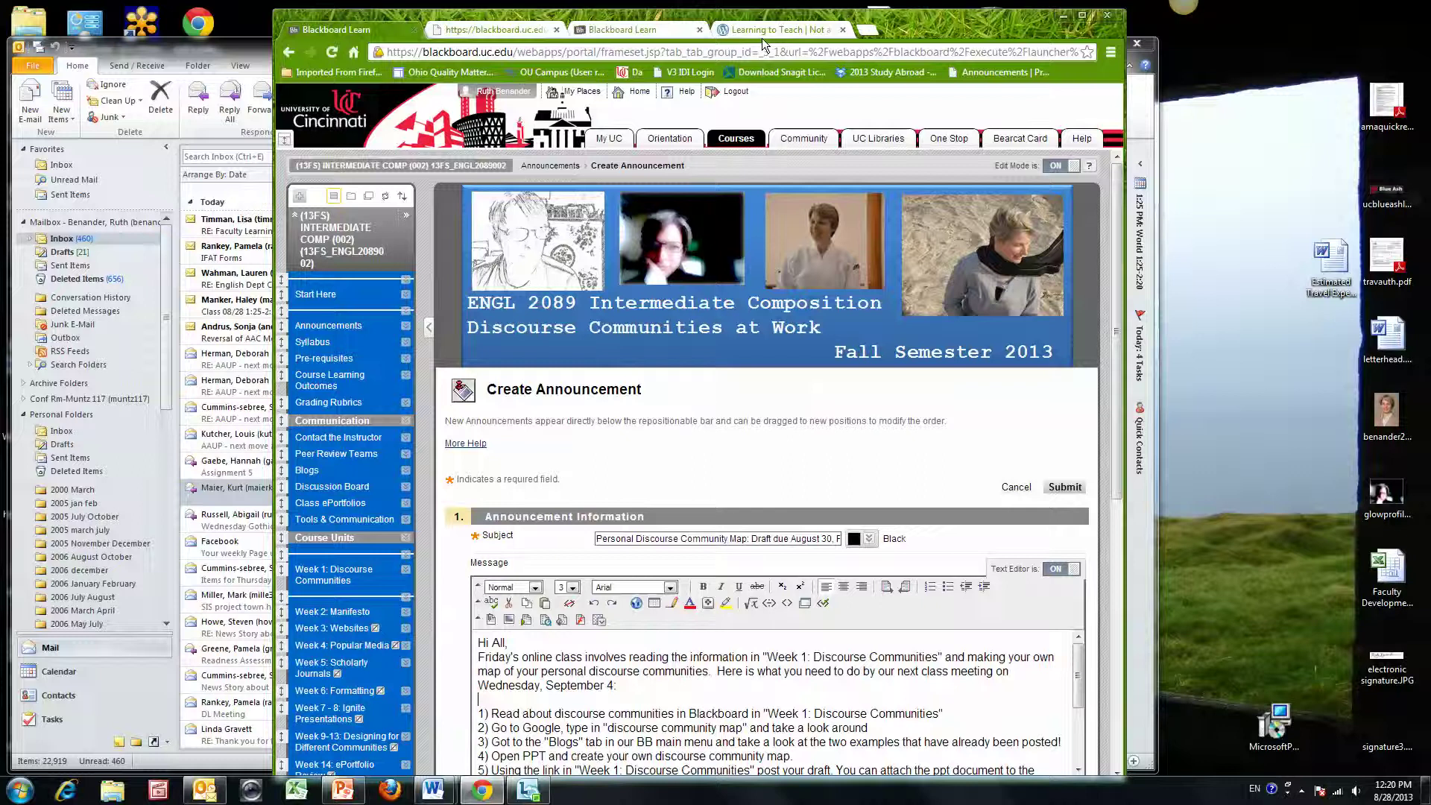
left_click(766, 31)
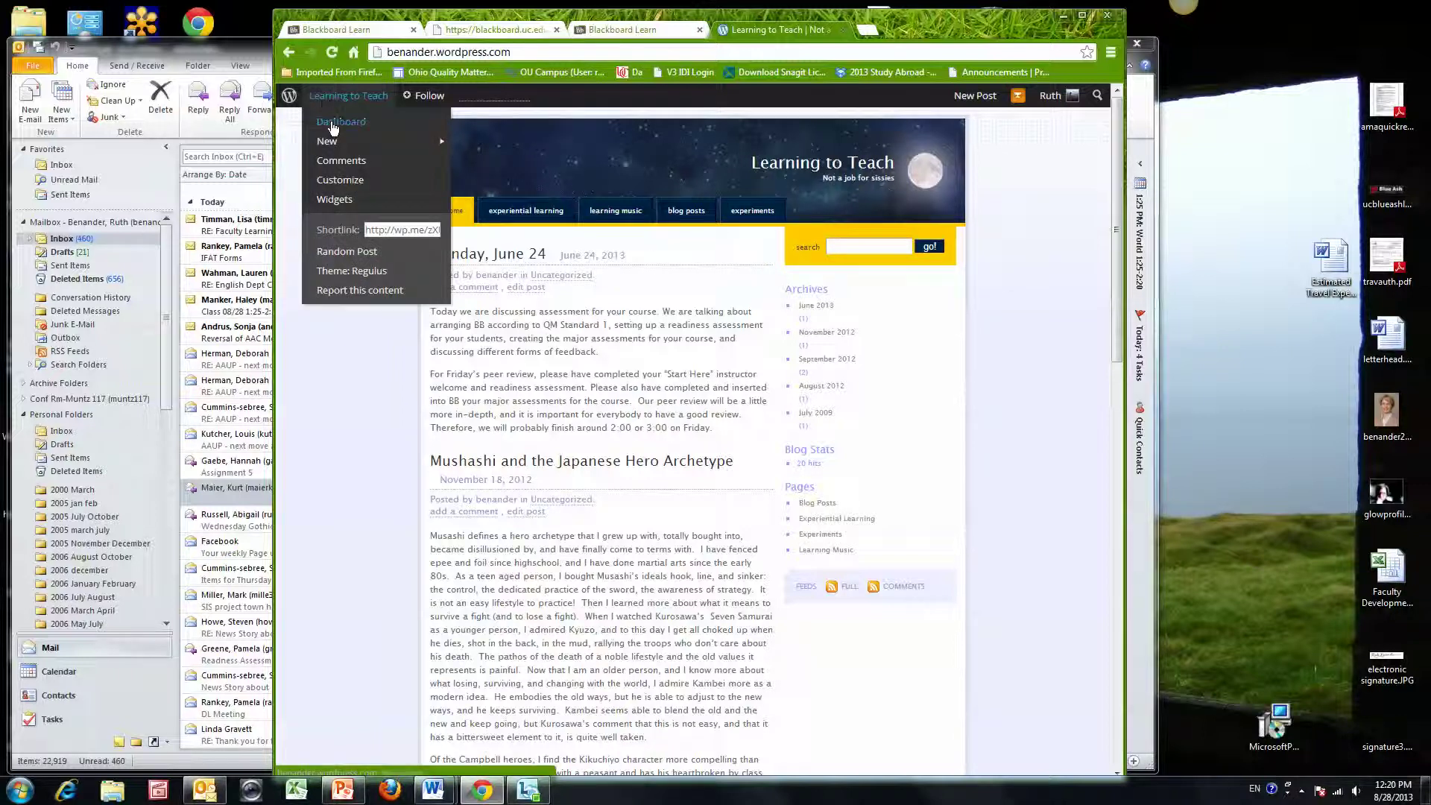
left_click(332, 122)
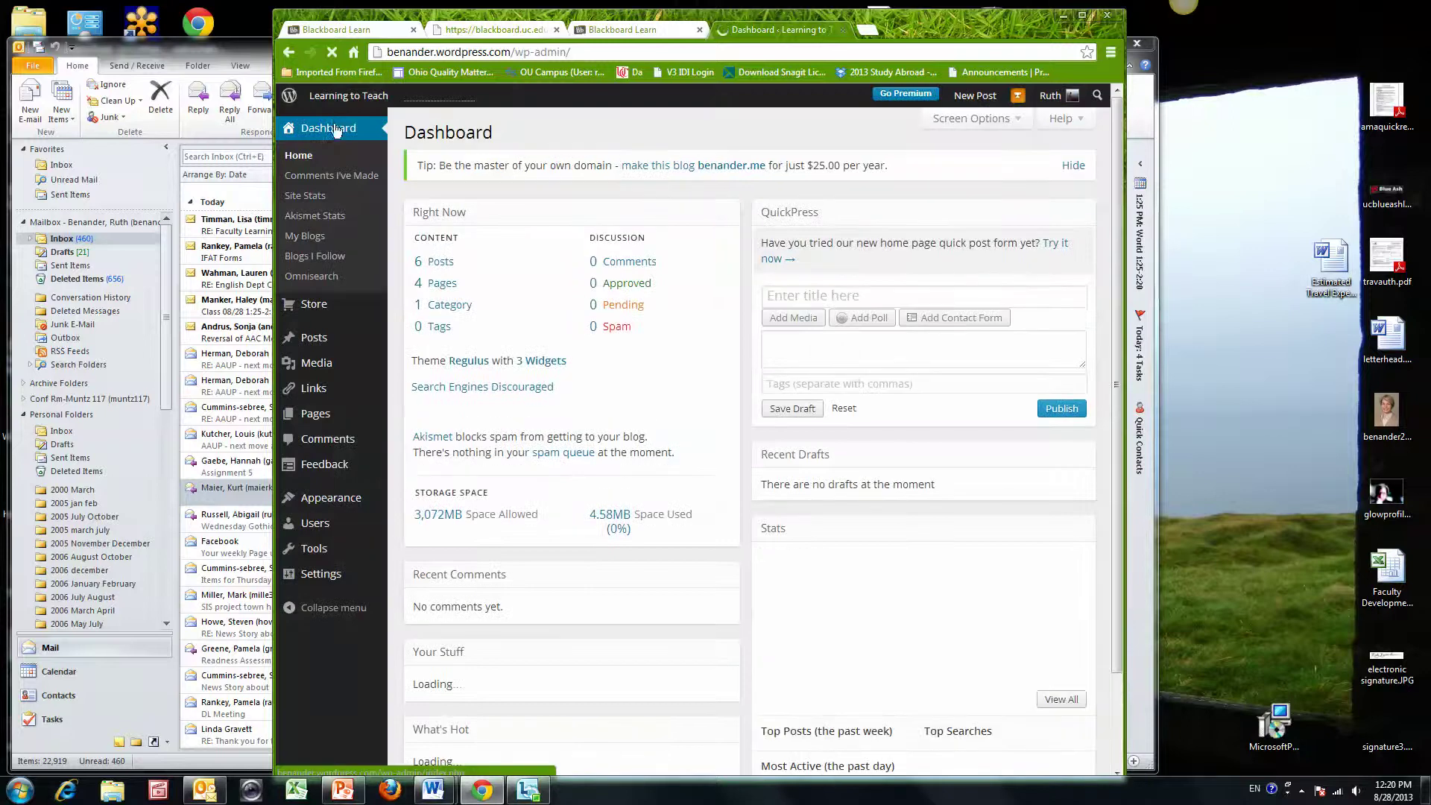
mouse_move(306, 415)
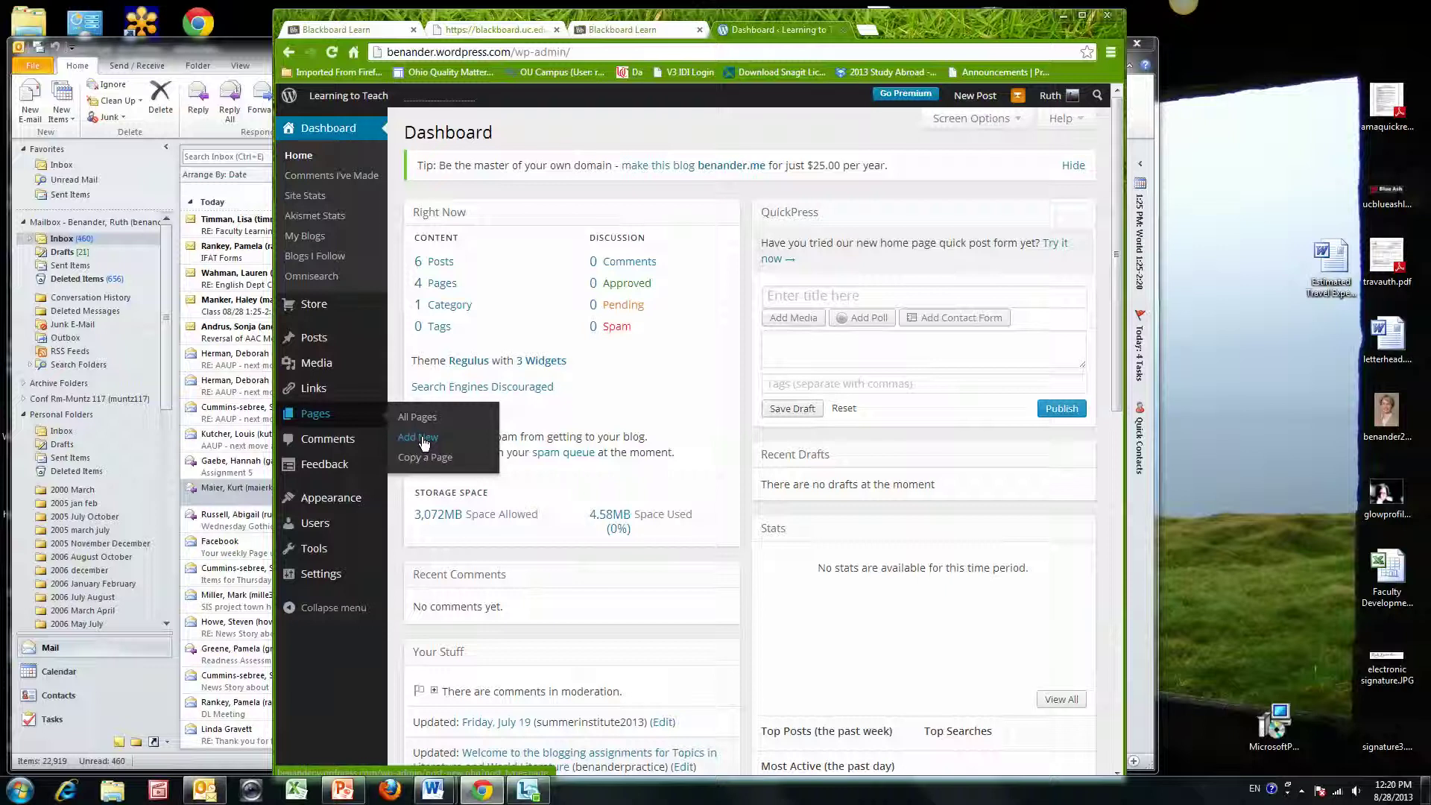
Step: Add a new page titled 'Personal Discourse Community Map' and place the cursor in its body
left_click(423, 442)
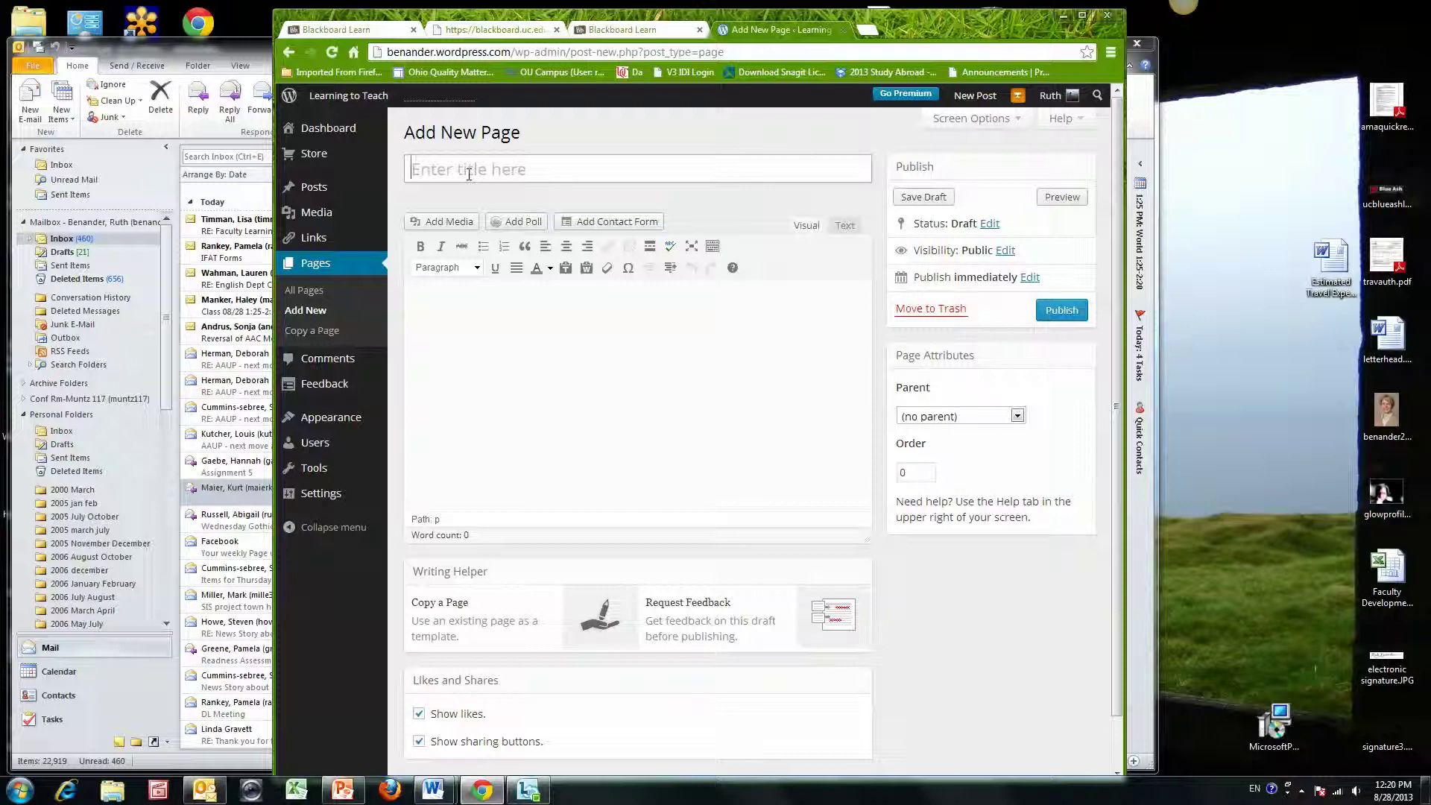
type("Personal Discourse Co")
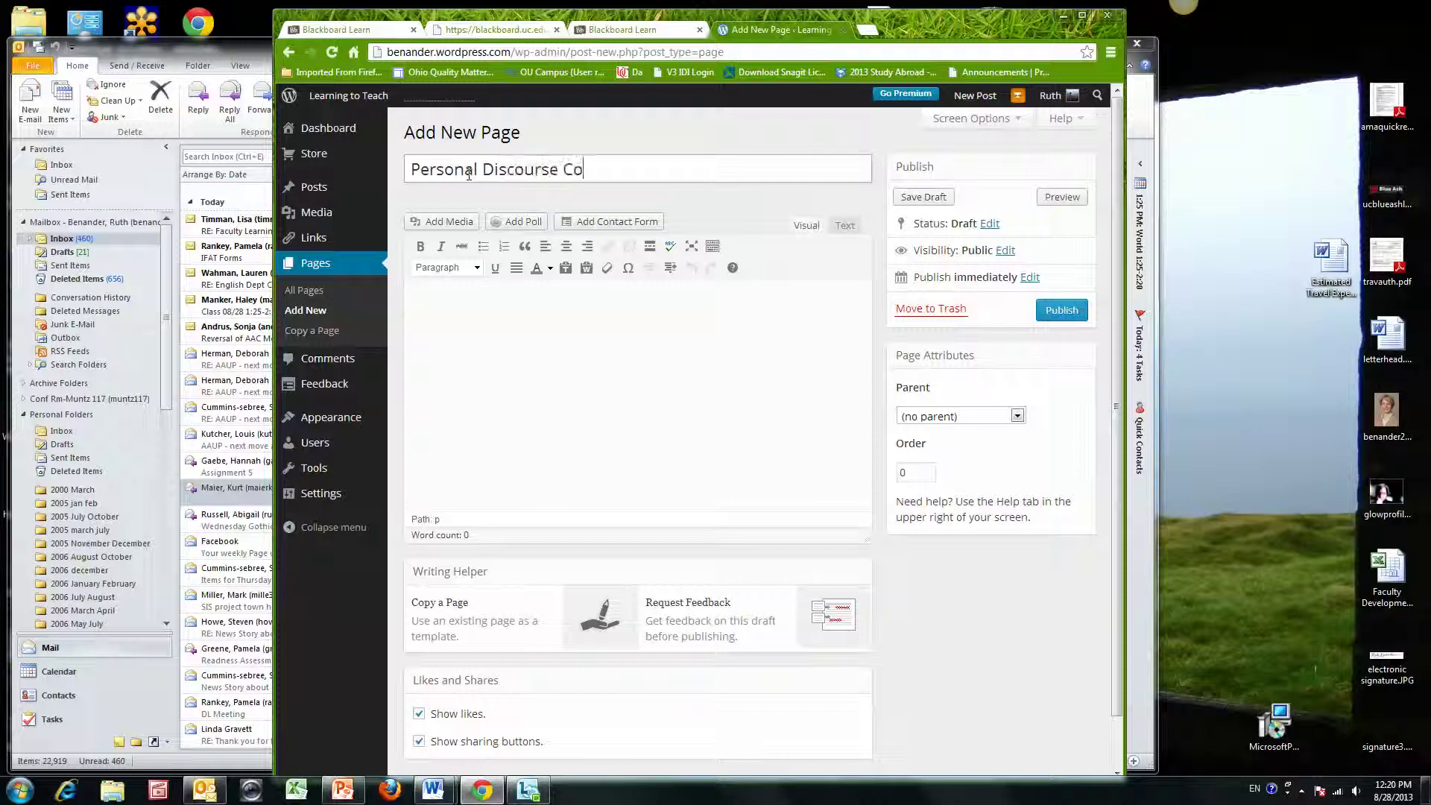
type("mmunity")
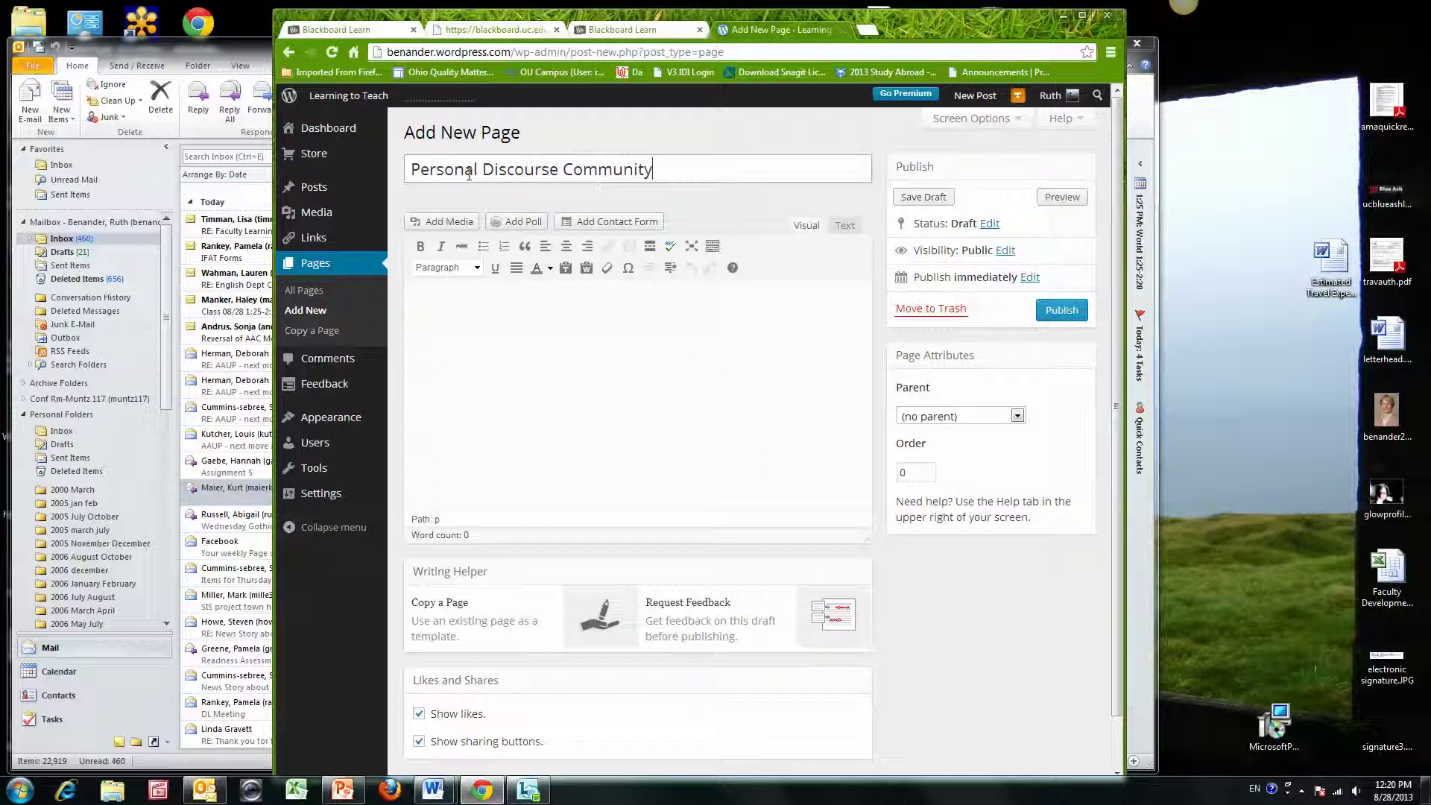
type(" Map")
left_click(480, 321)
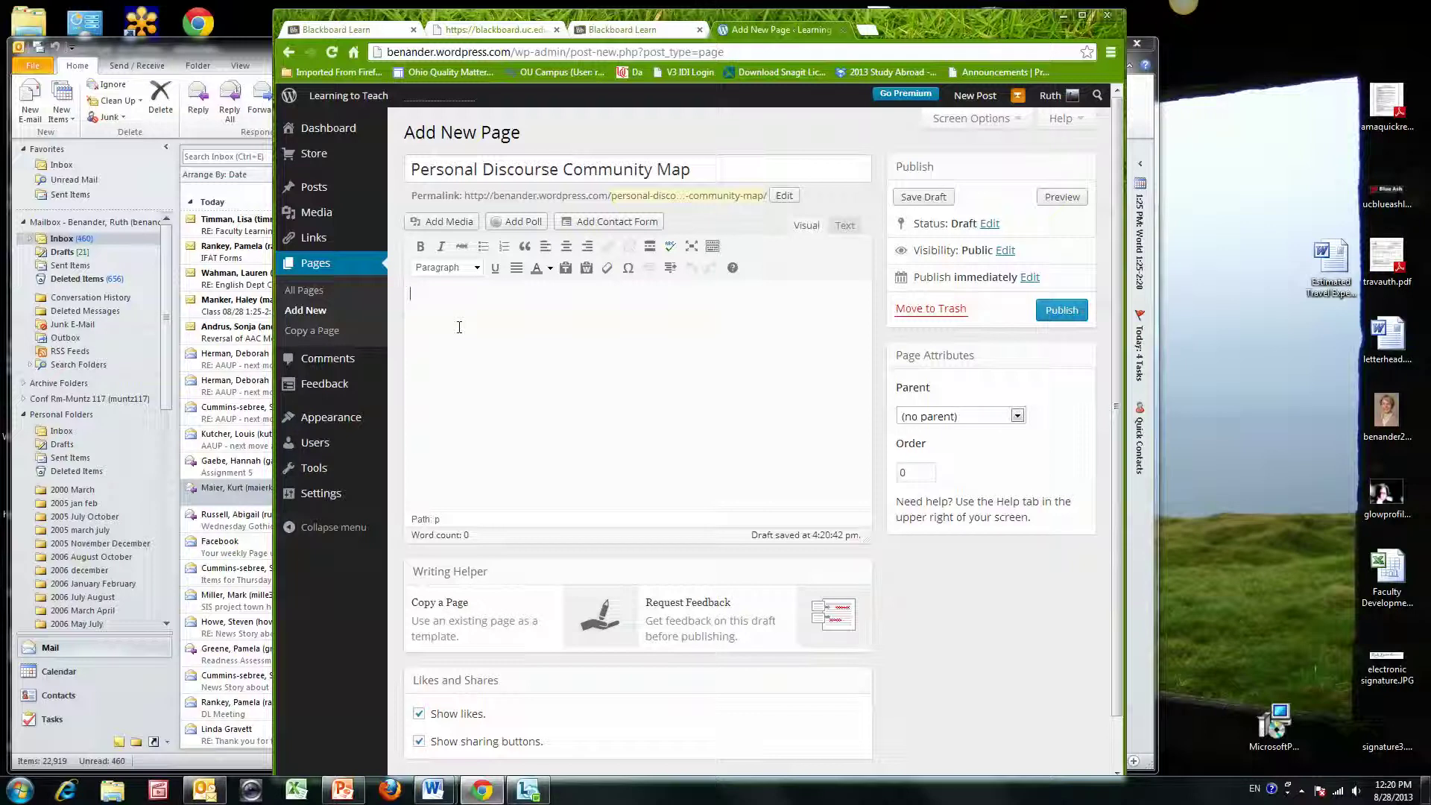
Step: Write the reflection paragraph concluding most writing is very formal, as expected academically
type("He")
key("BackSpace")
key("BackSpace")
type("In creating my Discourse Community Map, I learned that ")
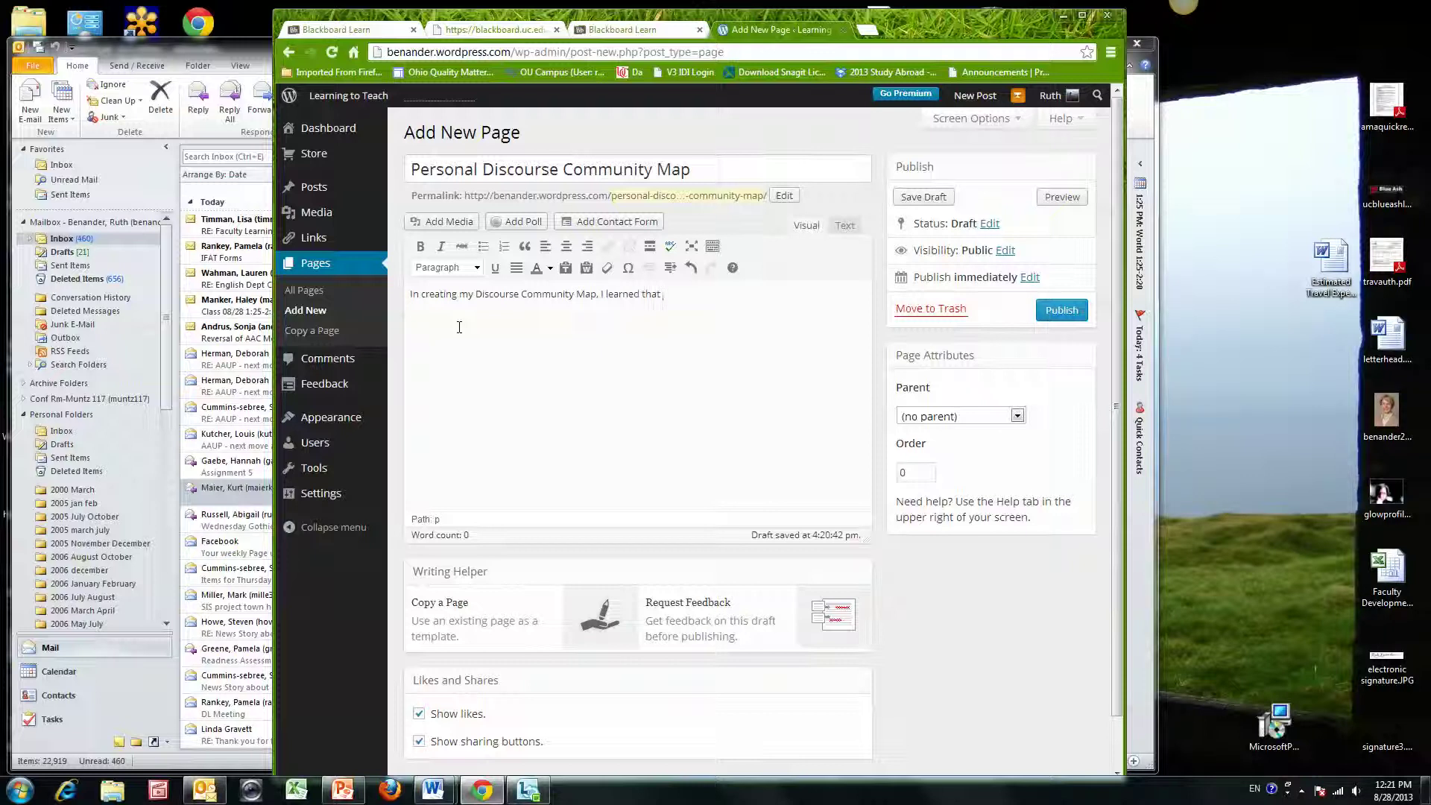
type("the majority of the writing I do is formal writing fo")
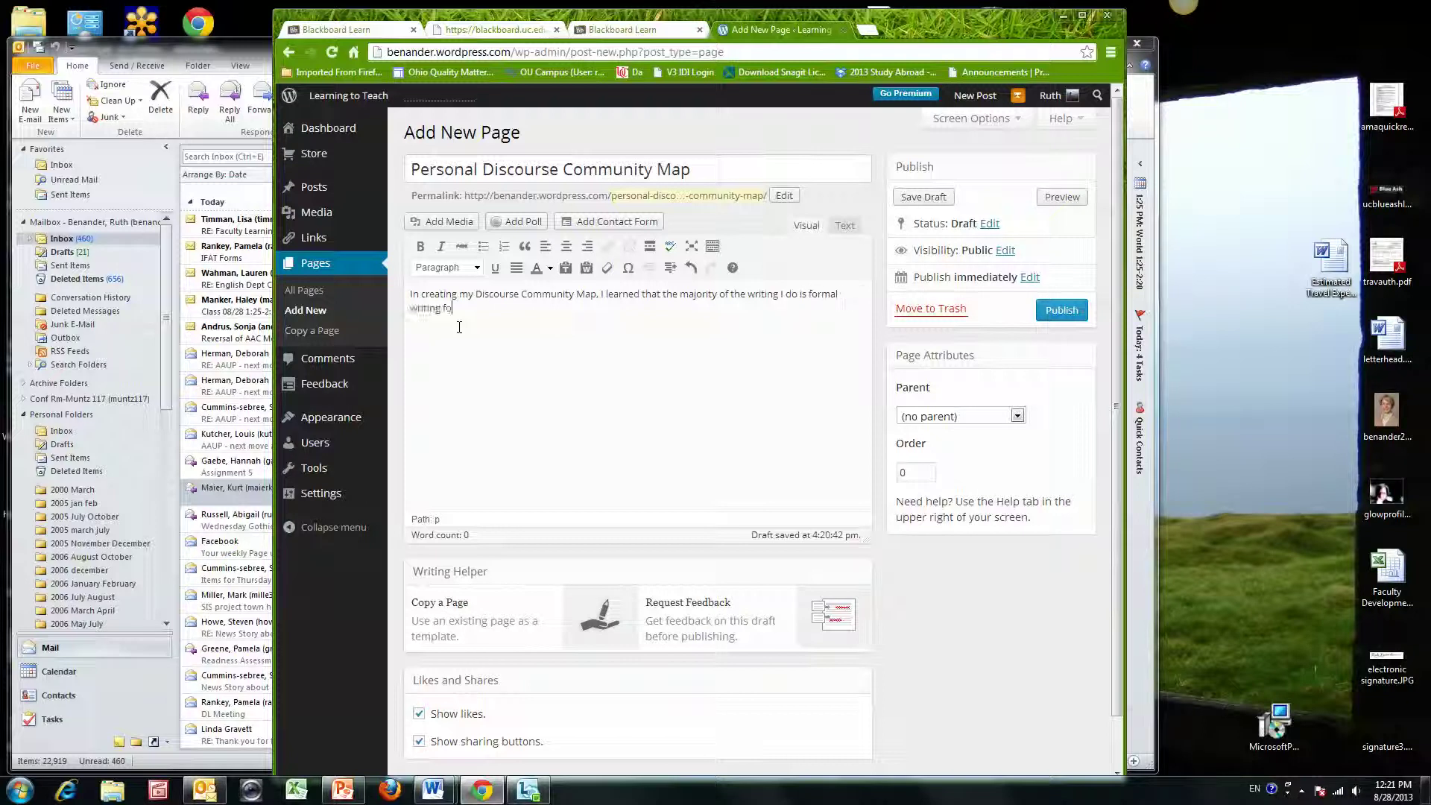
type("r work.  In my ")
type("other commu")
type("nity")
type("ies. ")
type("like at the dojo and ")
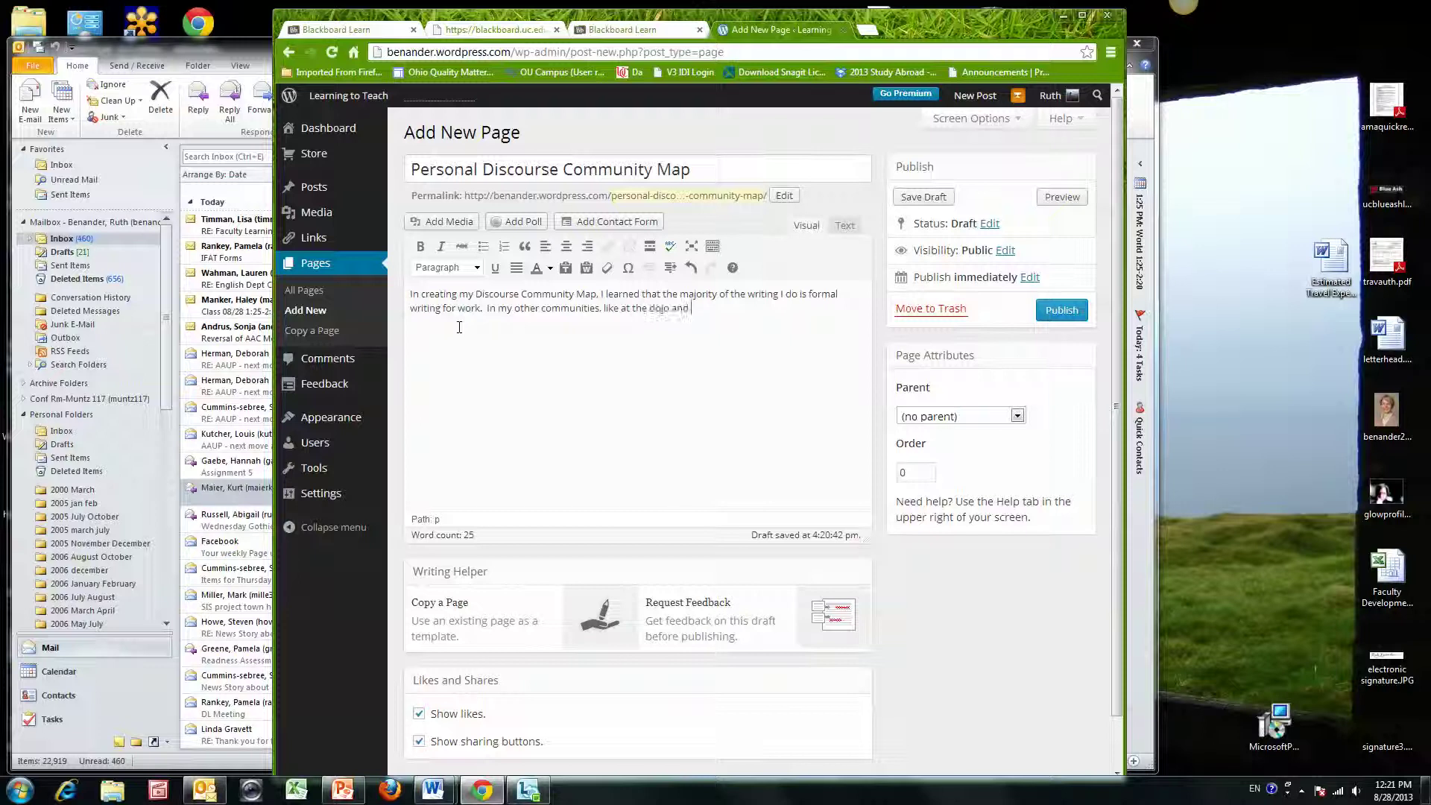
type("when I ")
type("travellin")
key("BackSpace")
key("BackSpace")
key("BackSpace")
type("ing, ")
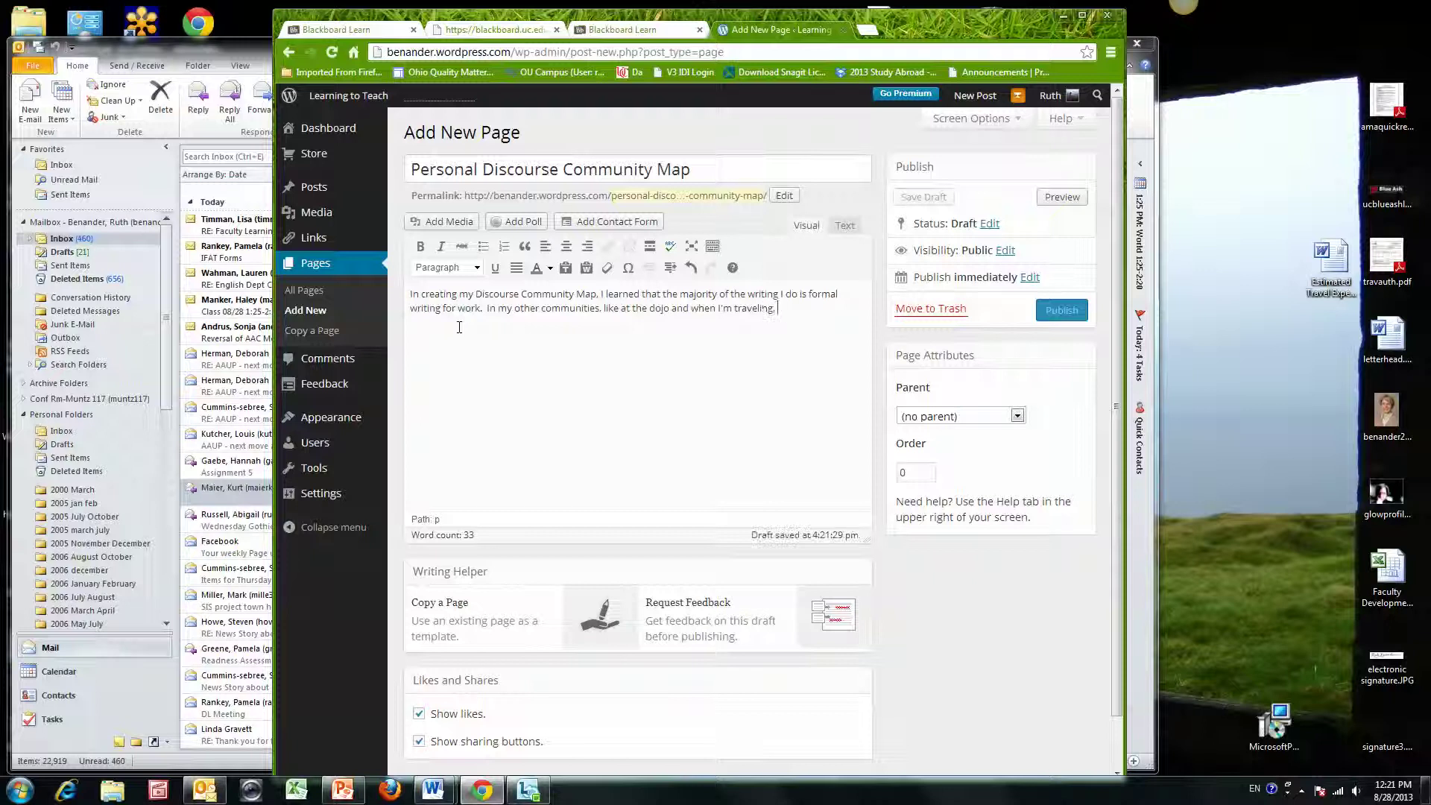
type("I don't do much w4r")
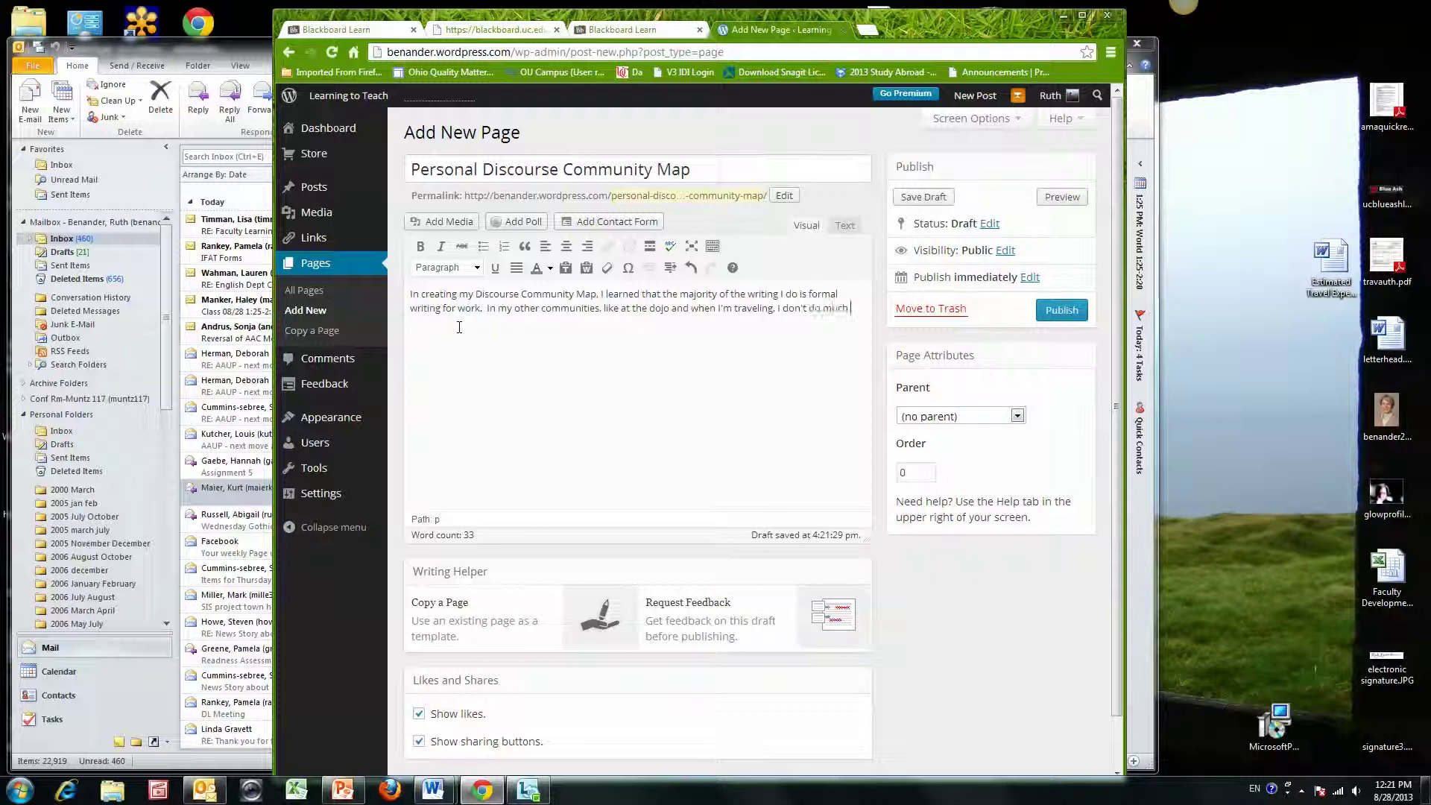
key("BackSpace")
key("BackSpace")
type("riting.  there")
key("BackSpace")
key("BackSpace")
key("BackSpace")
key("BackSpace")
type("Thei")
type("efore, ")
type("I find most o")
type("f my writing is ")
type("very formal as")
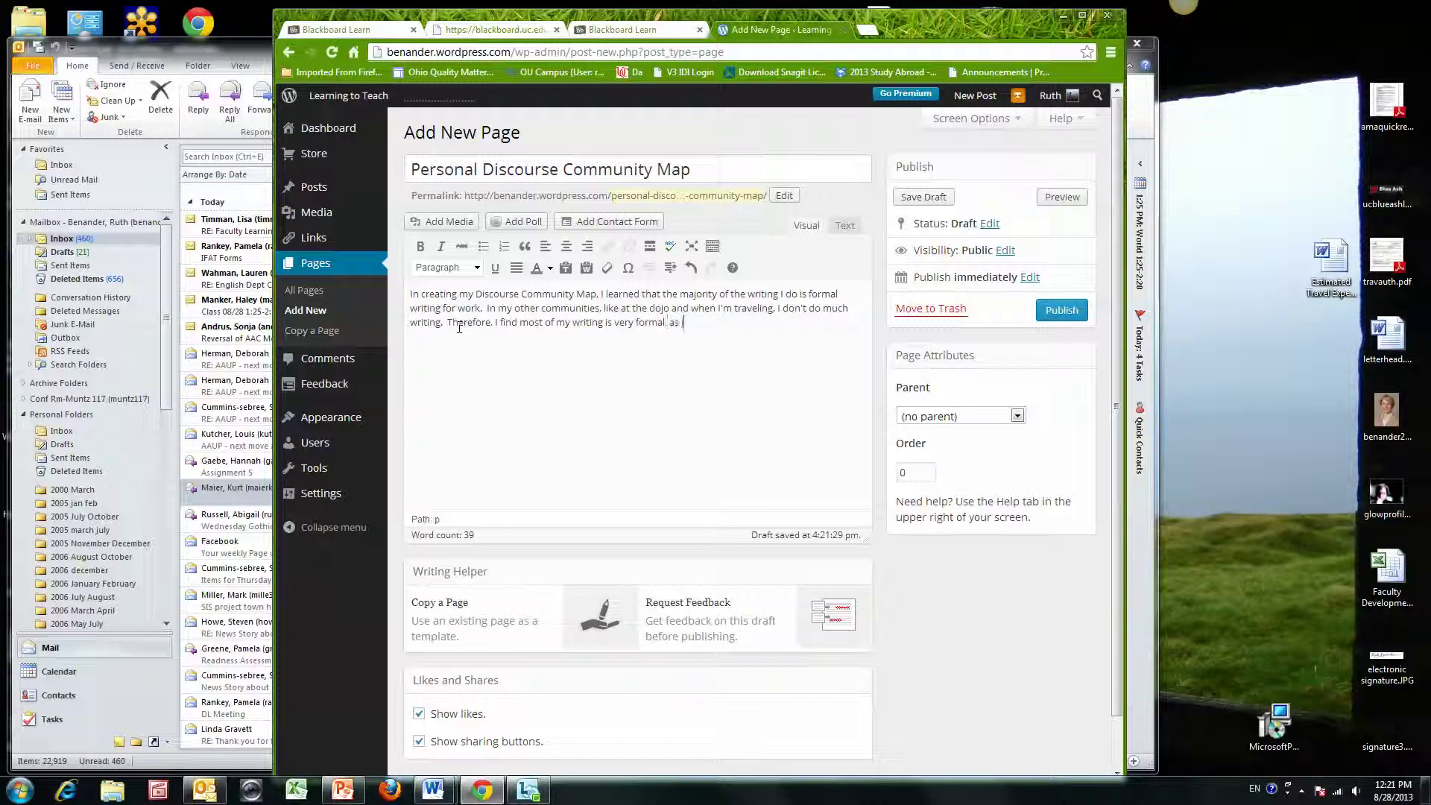
type("is expected in the academic community.")
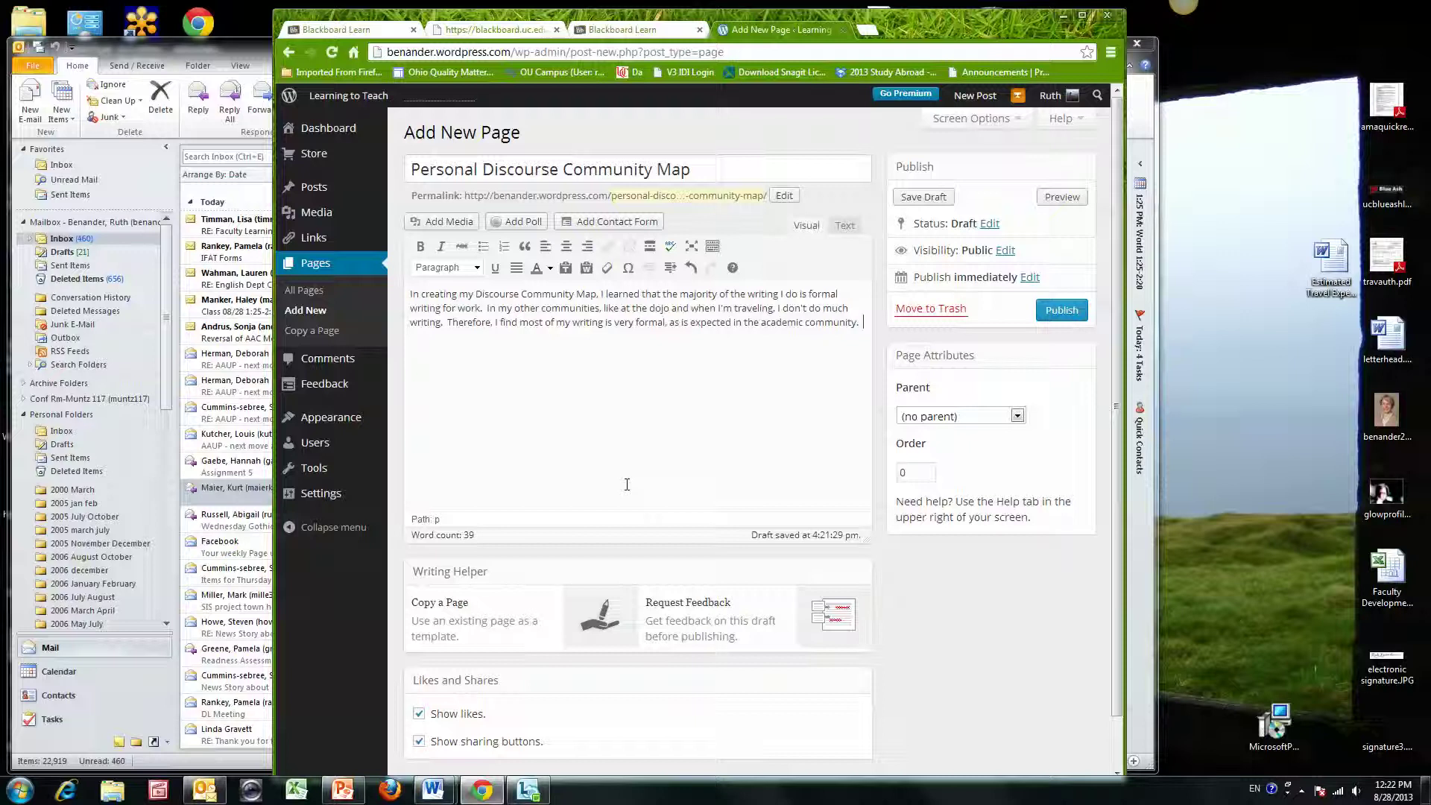
Step: Upload benanderPDCmap.pdf from the LEXAR (F:) drive through Add Media
left_click(450, 223)
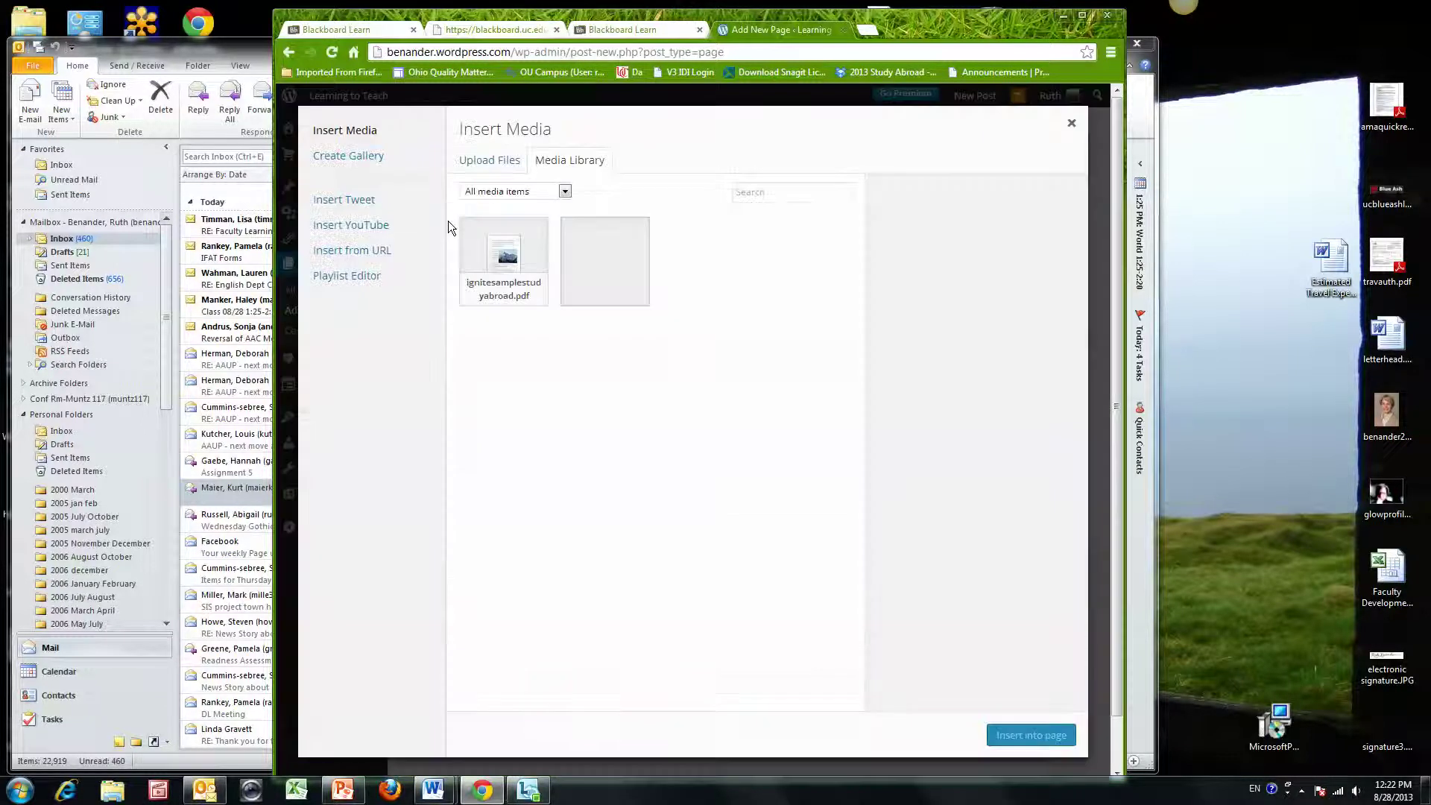
left_click(486, 161)
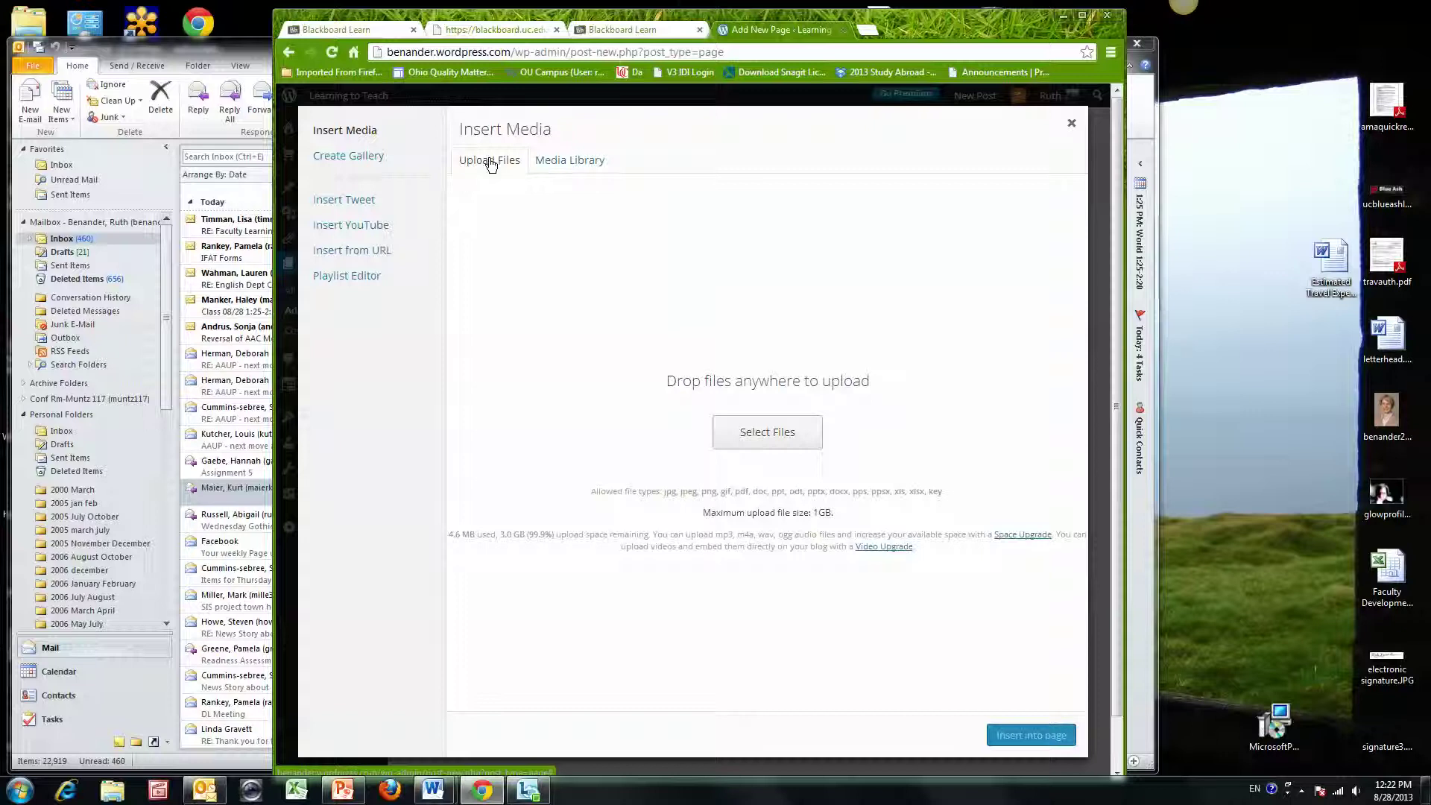
left_click(764, 441)
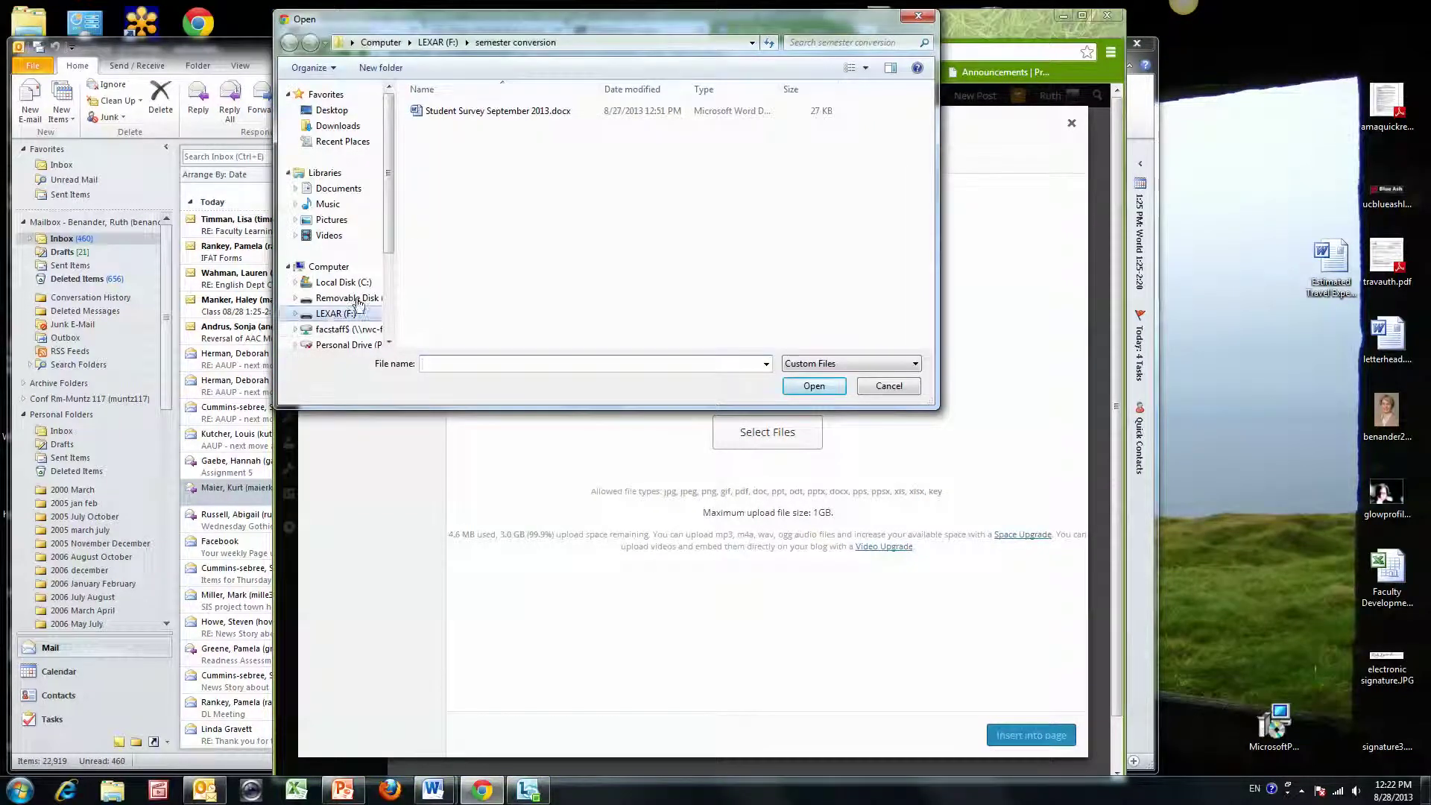
left_click(335, 314)
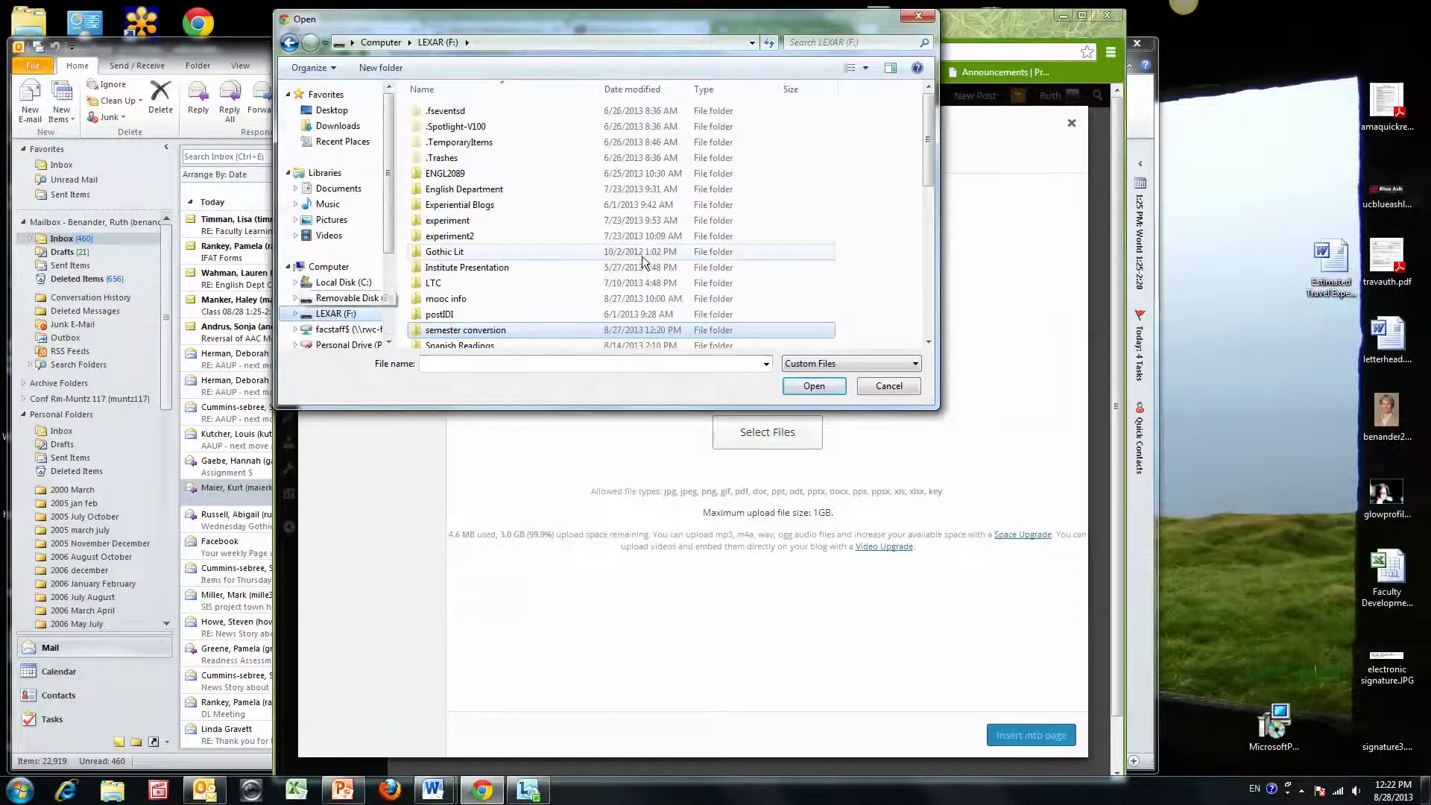
scroll(779, 226, "down", 5)
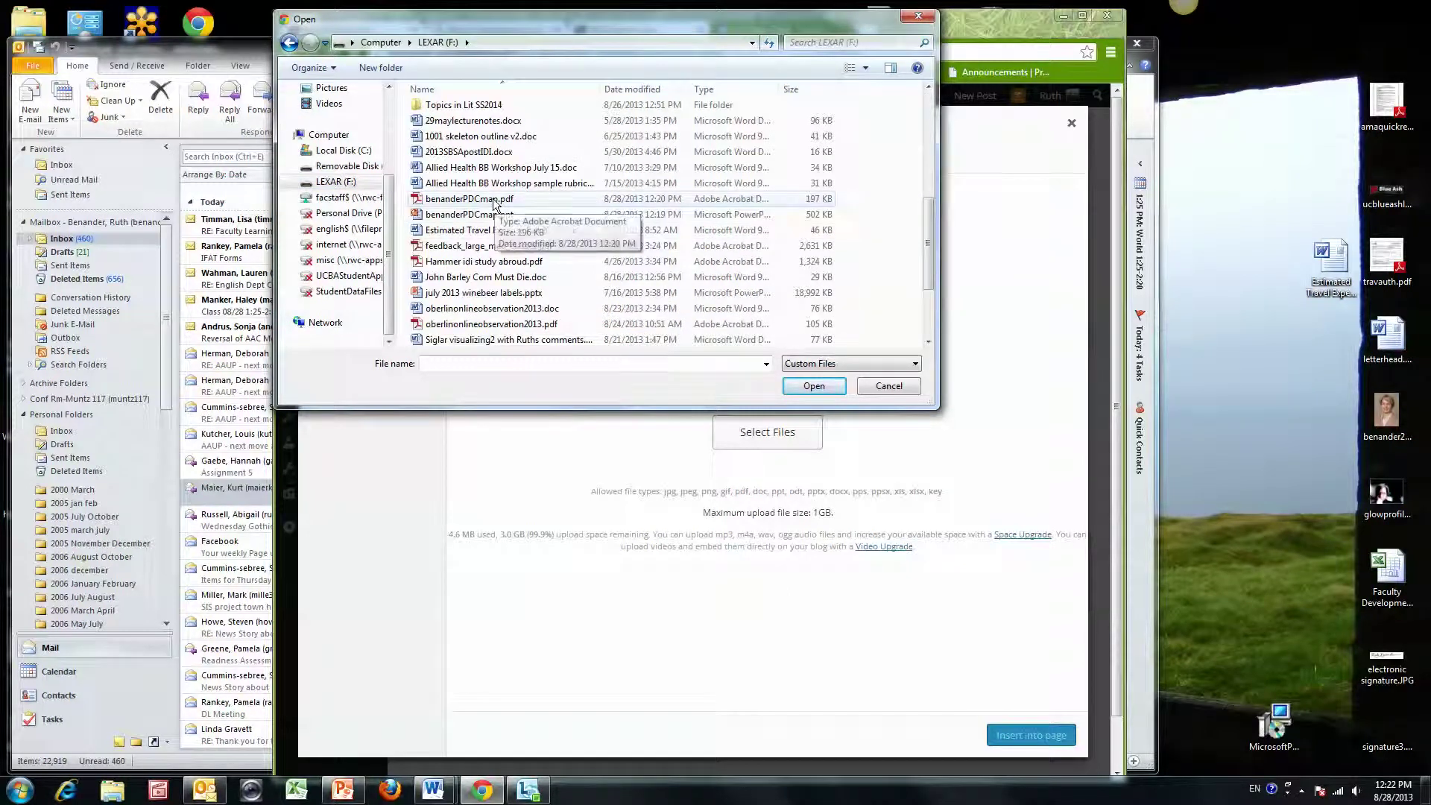
left_click(494, 200)
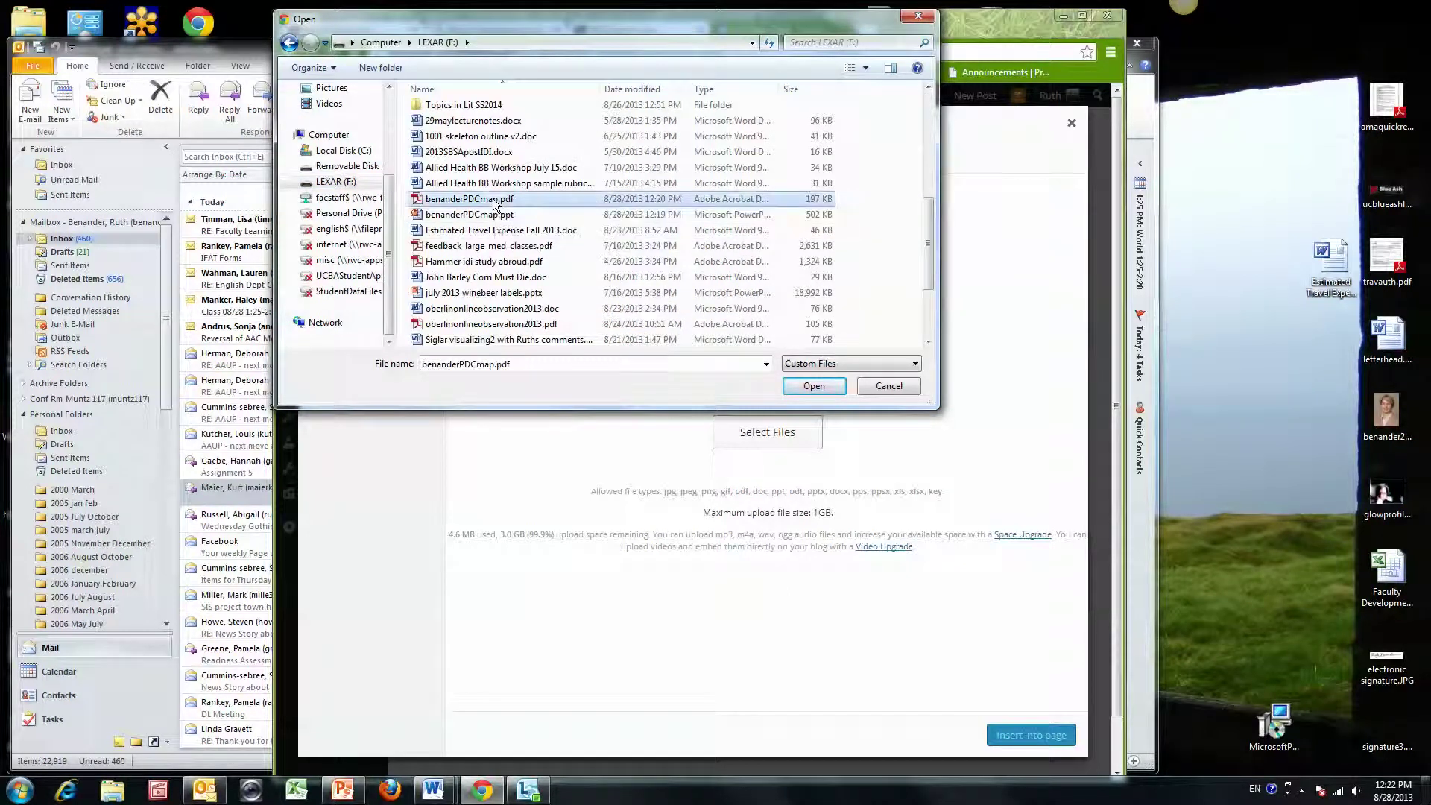
left_click(813, 386)
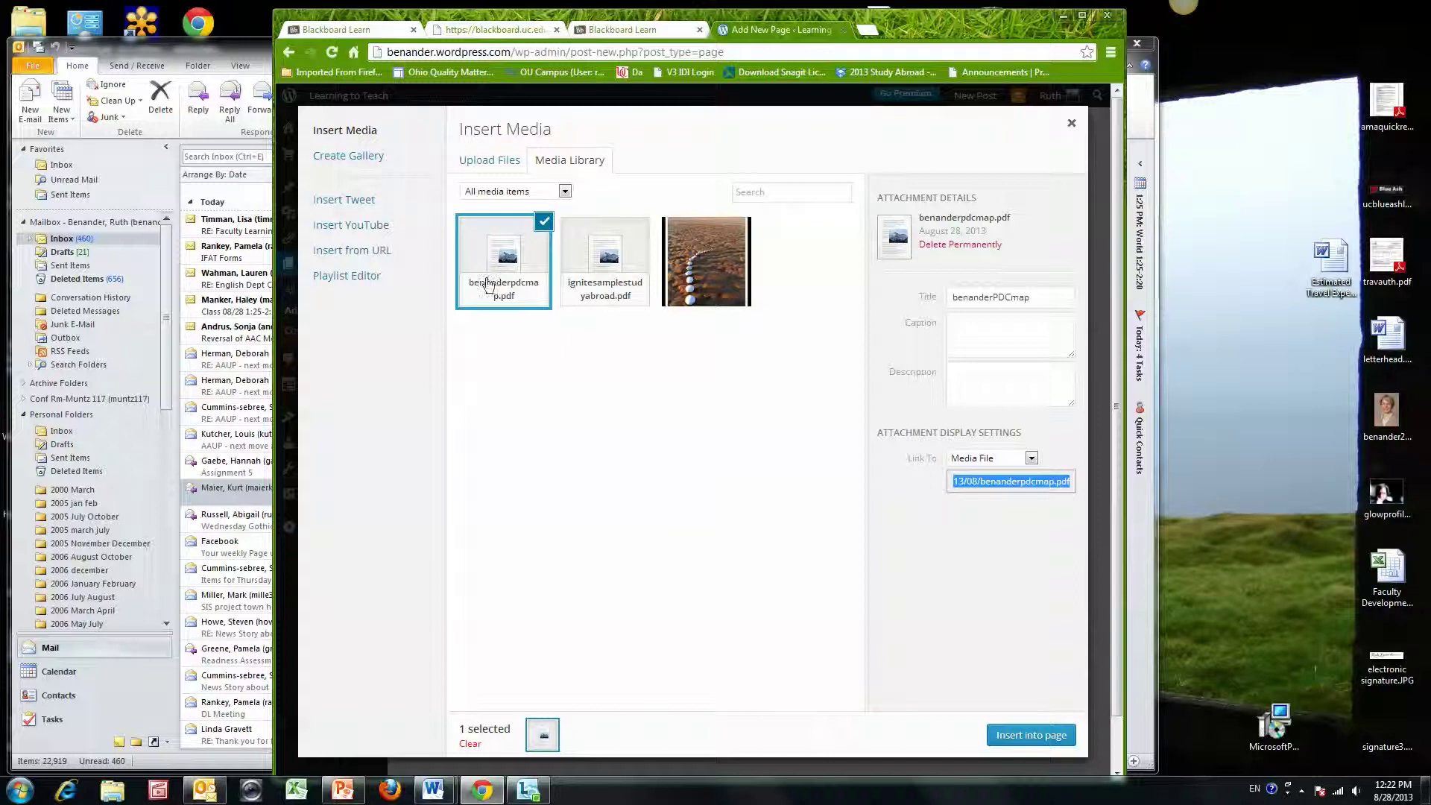
Step: Insert the PDF link and add 'Click here to see the picture of my Discourse Communities.' above it
left_click(1022, 737)
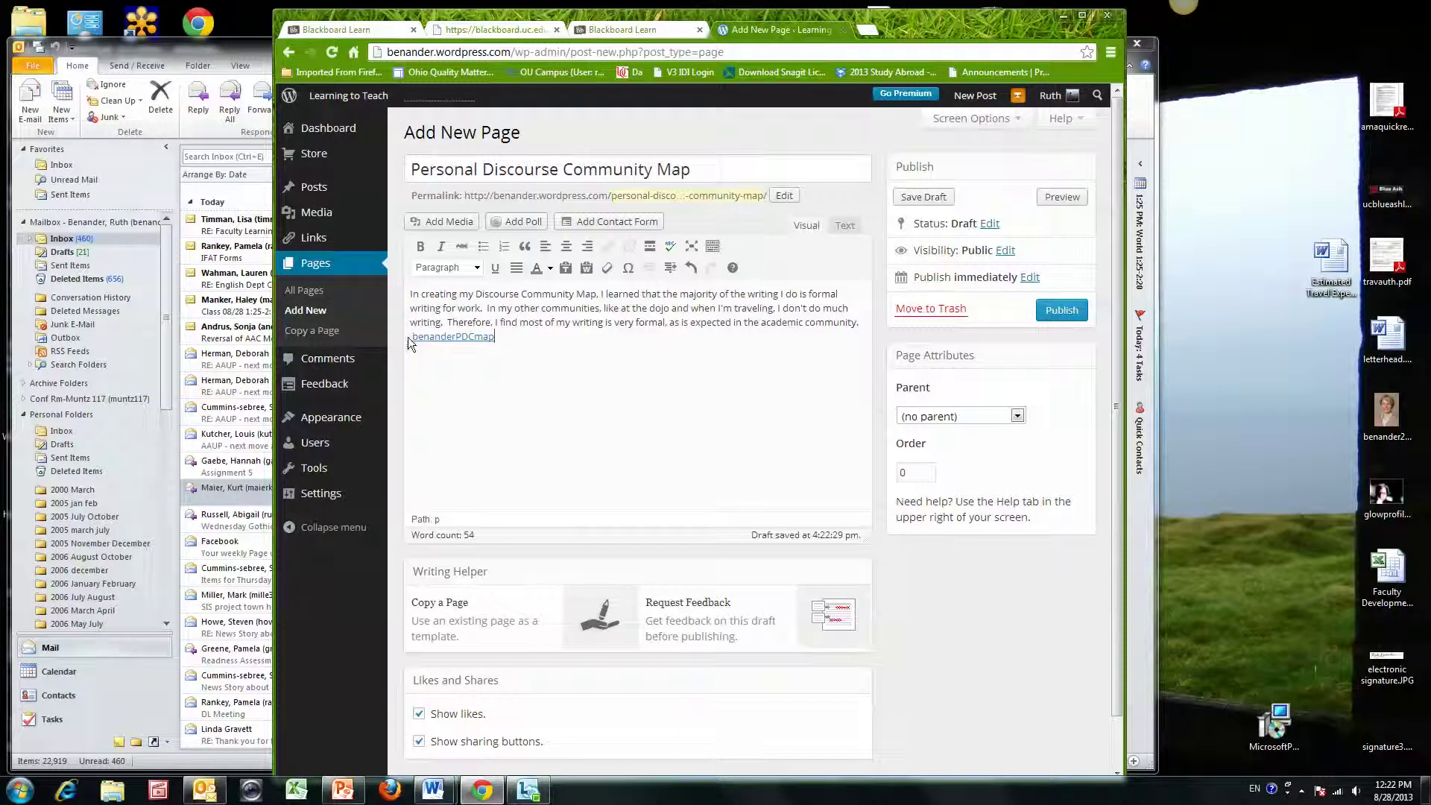
left_click(862, 325)
key("Return")
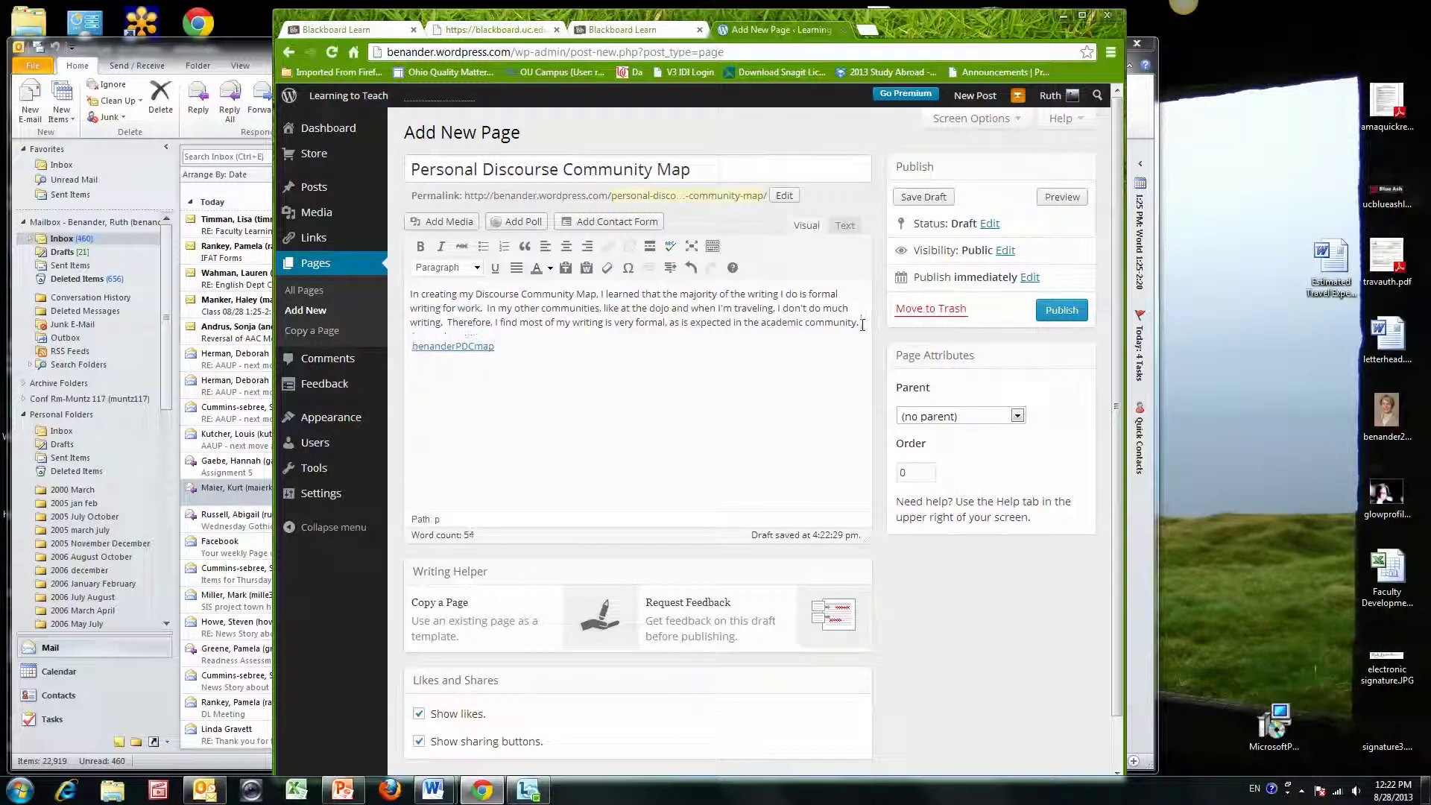
key("Return")
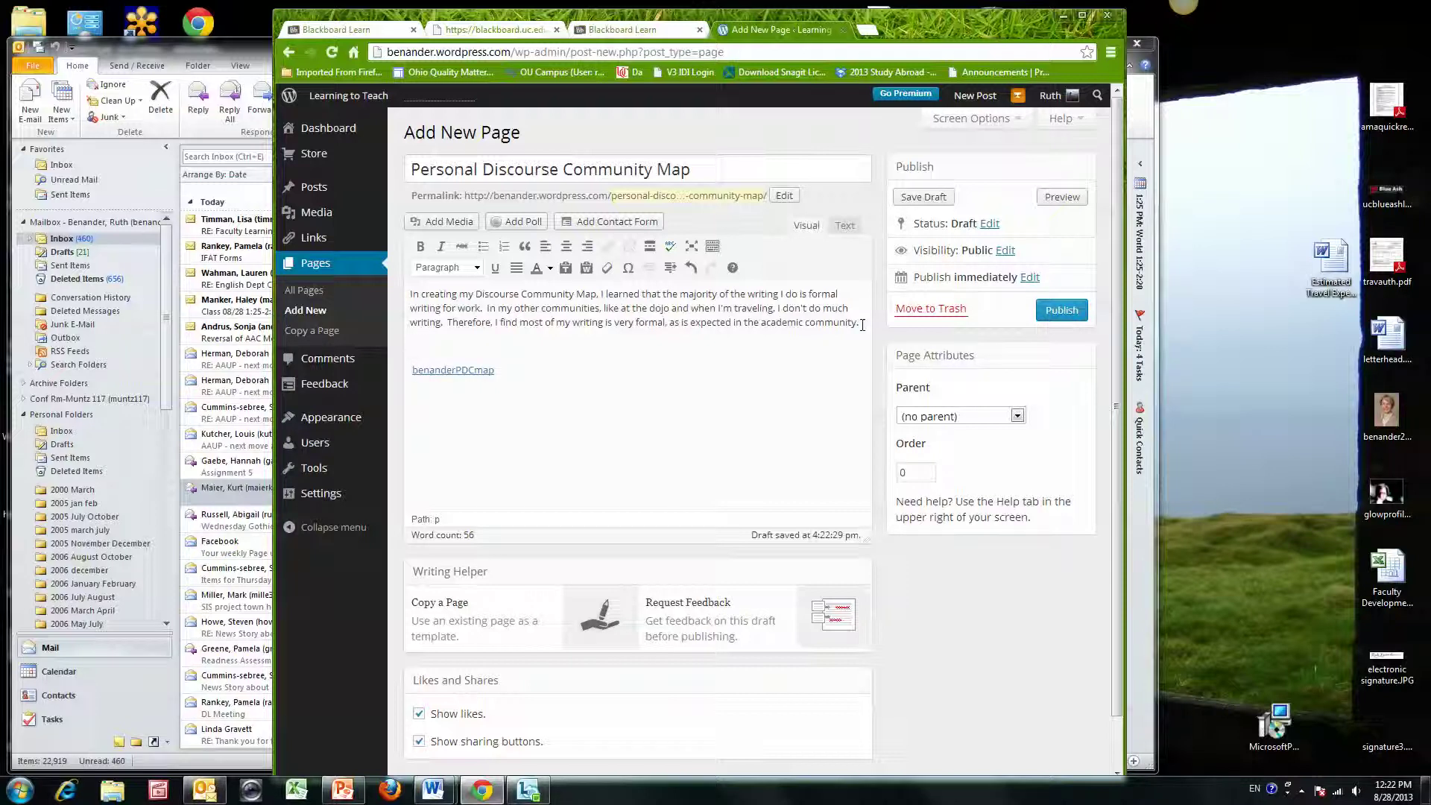
type("Click here to see the picture of my")
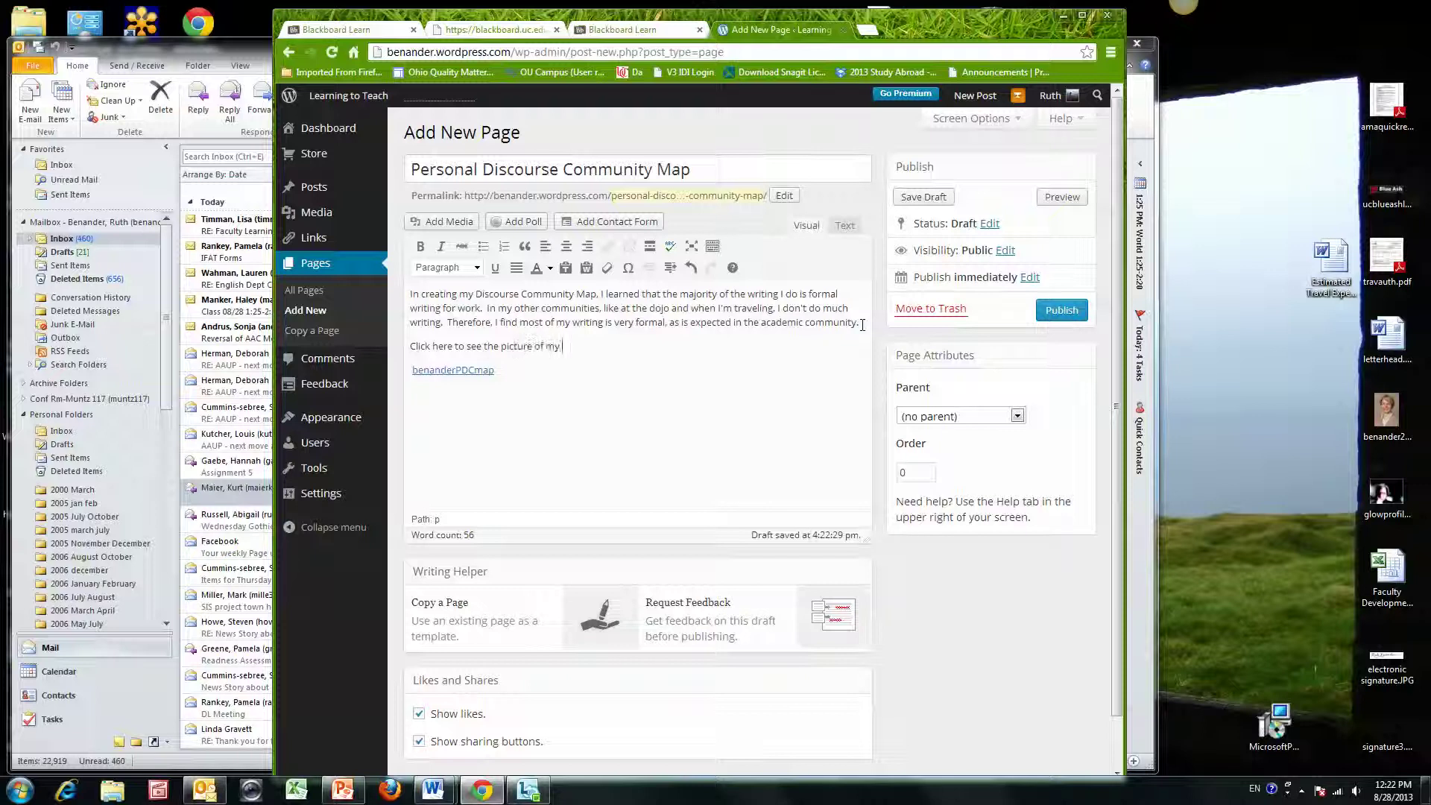
type(" Discourse Communities.")
Step: End the introductory line with a colon and publish the page
left_click(411, 346)
key("Return")
type(":")
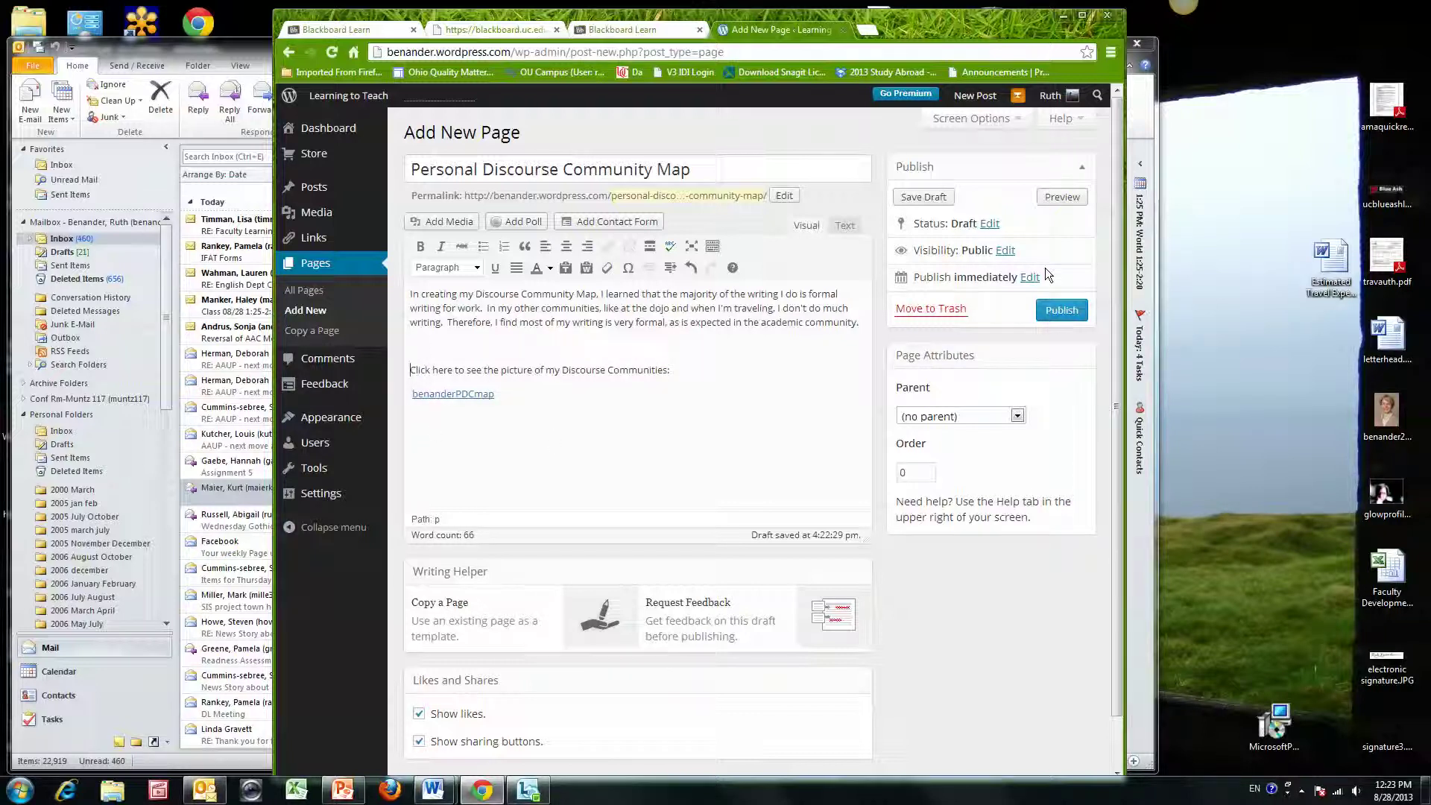
left_click(1057, 307)
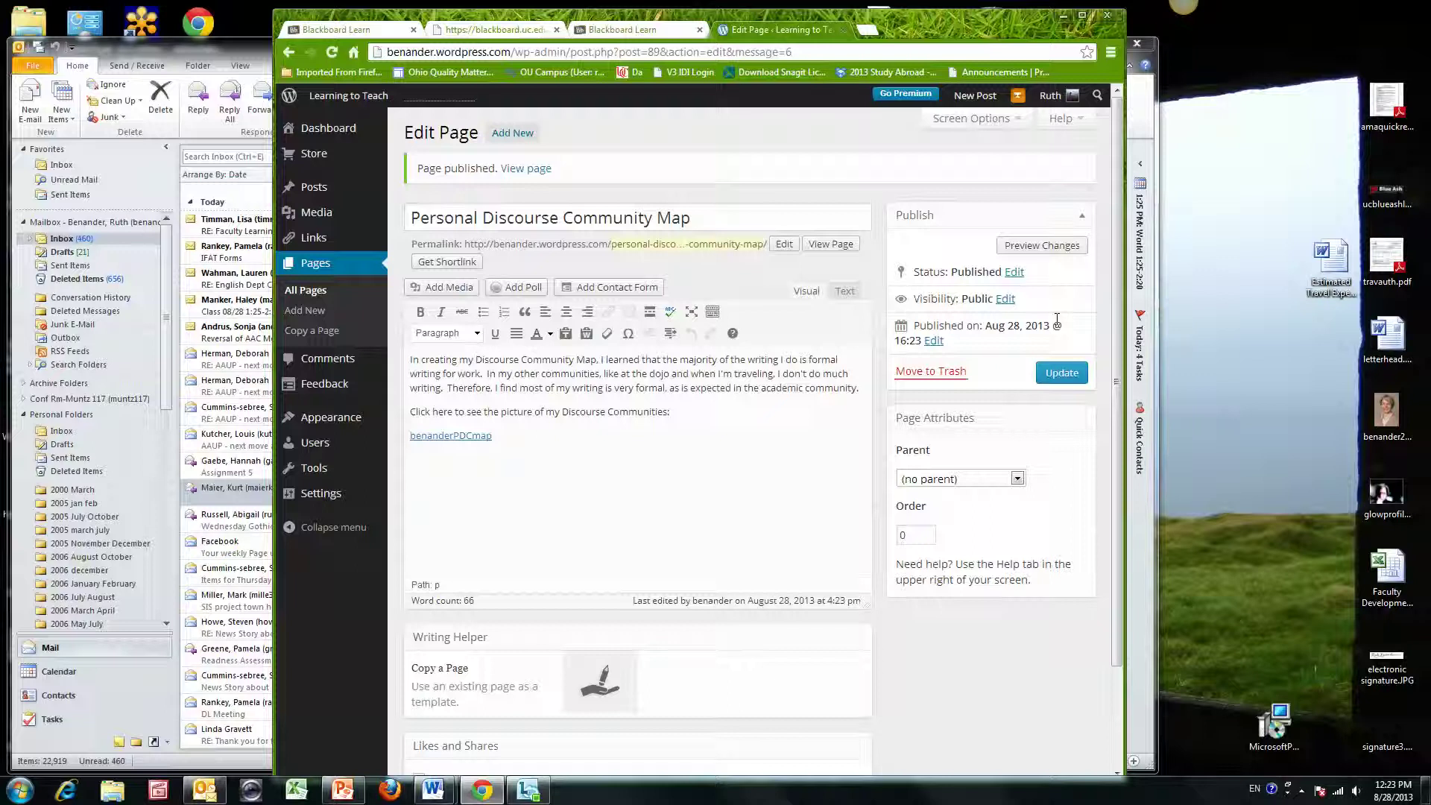
Step: View the live Personal Discourse Community Map page and check its benanderPDCmap link opens the PDF
left_click(355, 100)
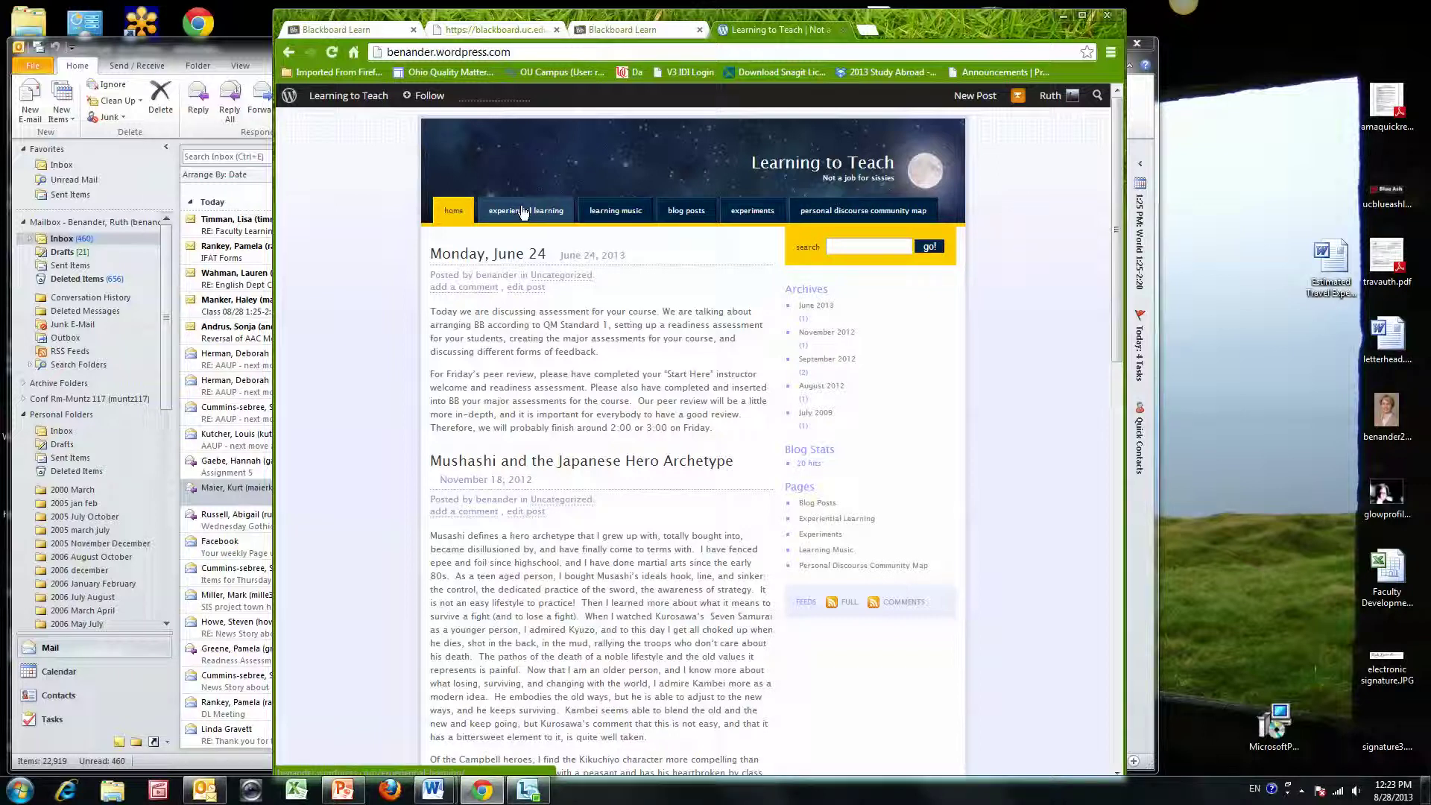
left_click(852, 214)
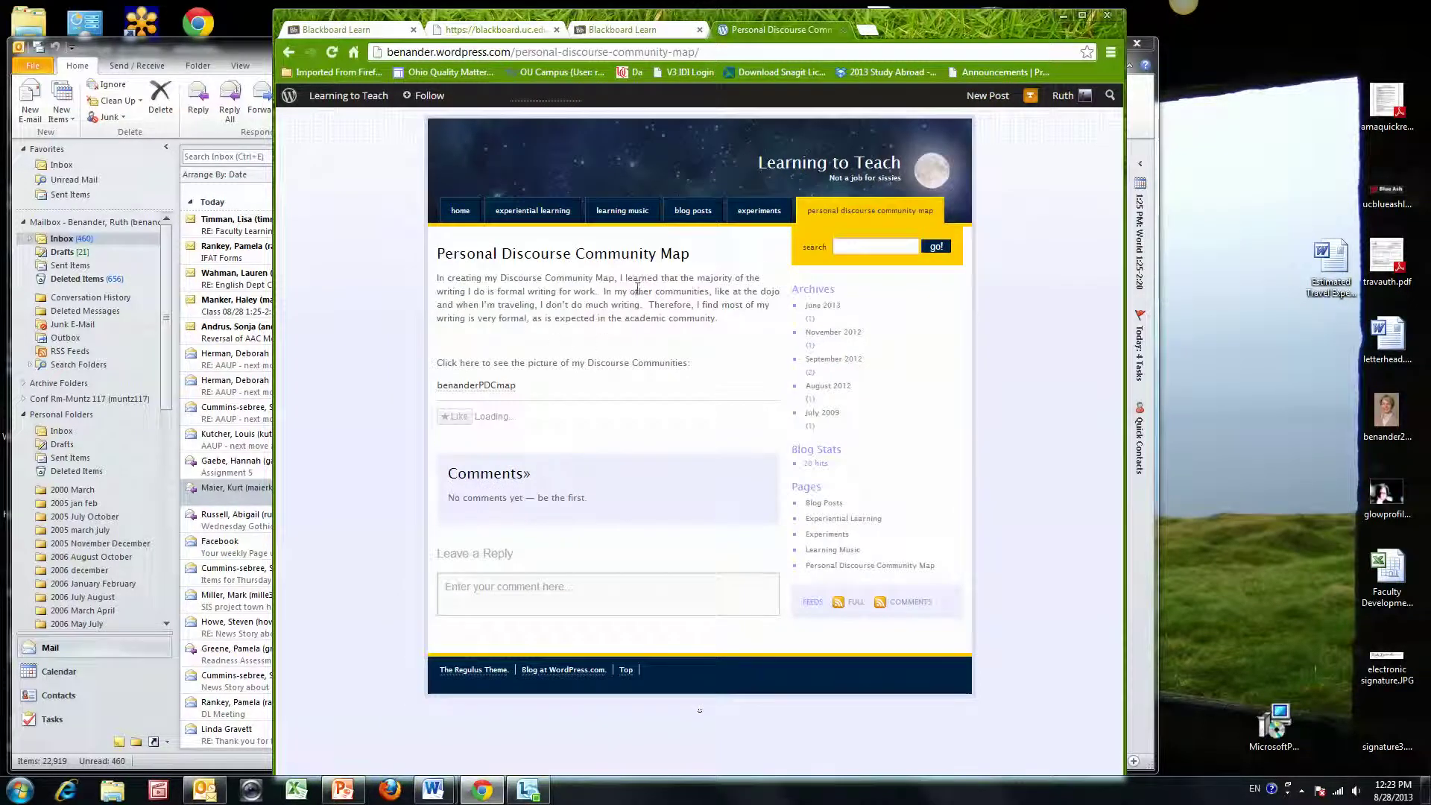
left_click(492, 387)
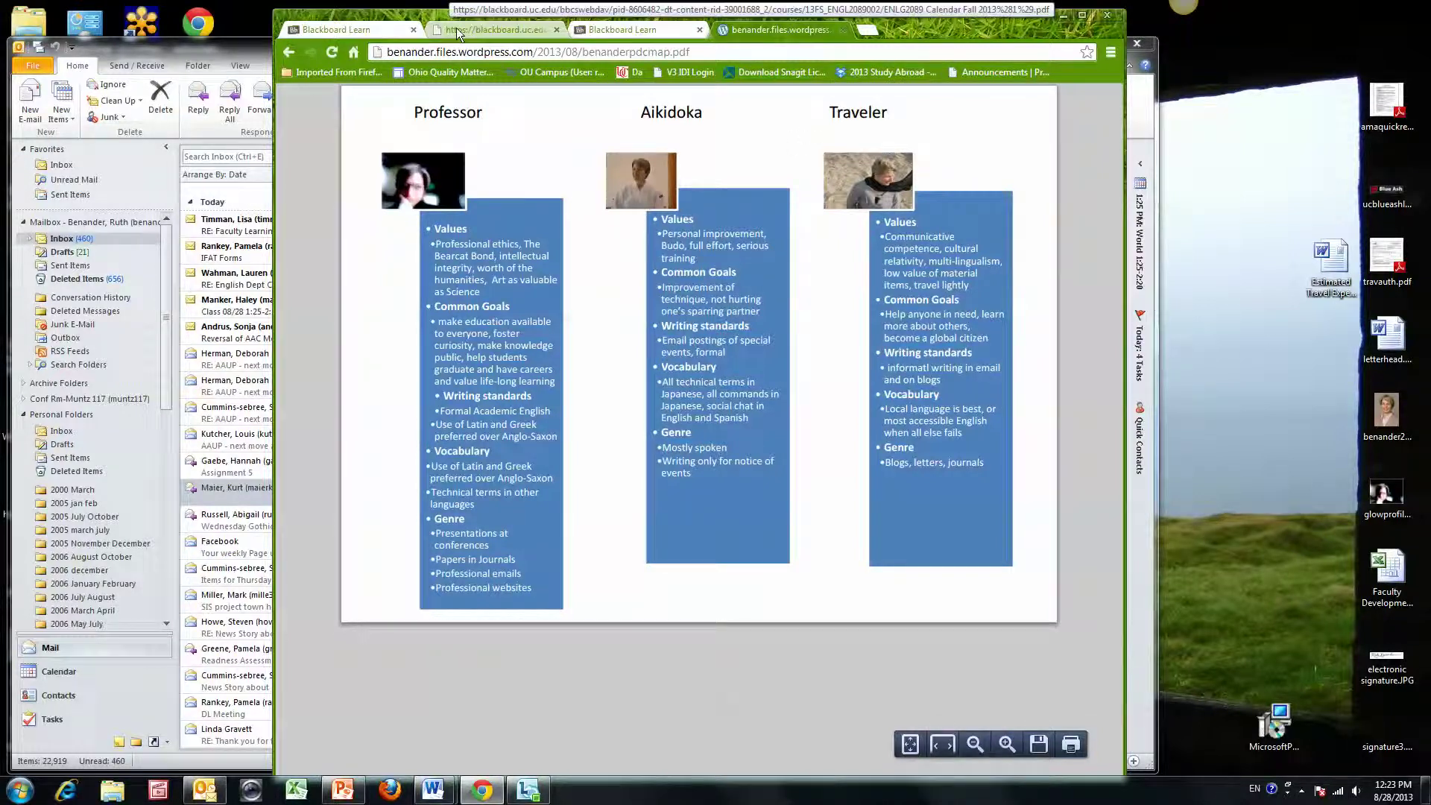
left_click(288, 51)
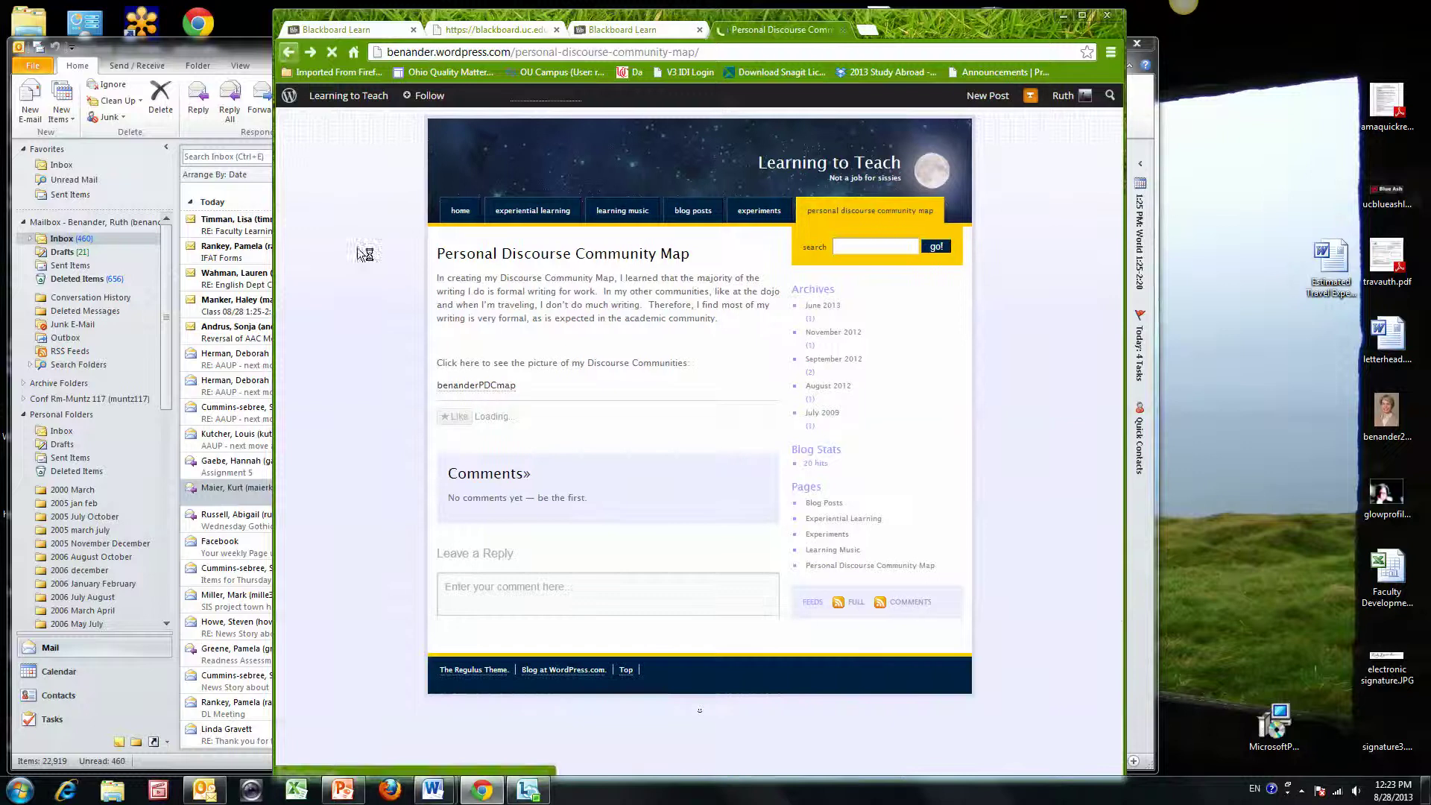